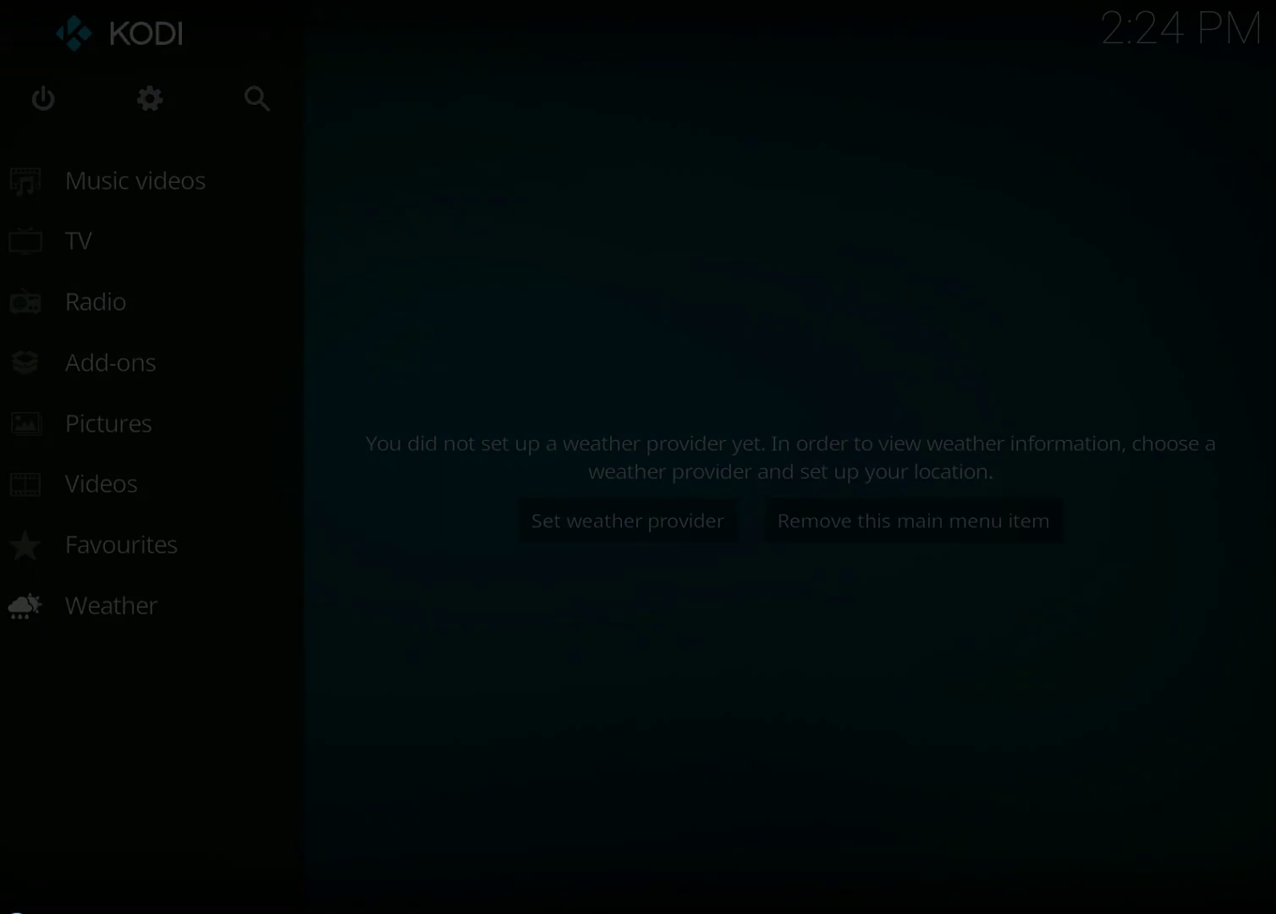
Enable add-on installation from unknown sources in the system's add-on settings and accept the warning.
mouse_move(1147, 740)
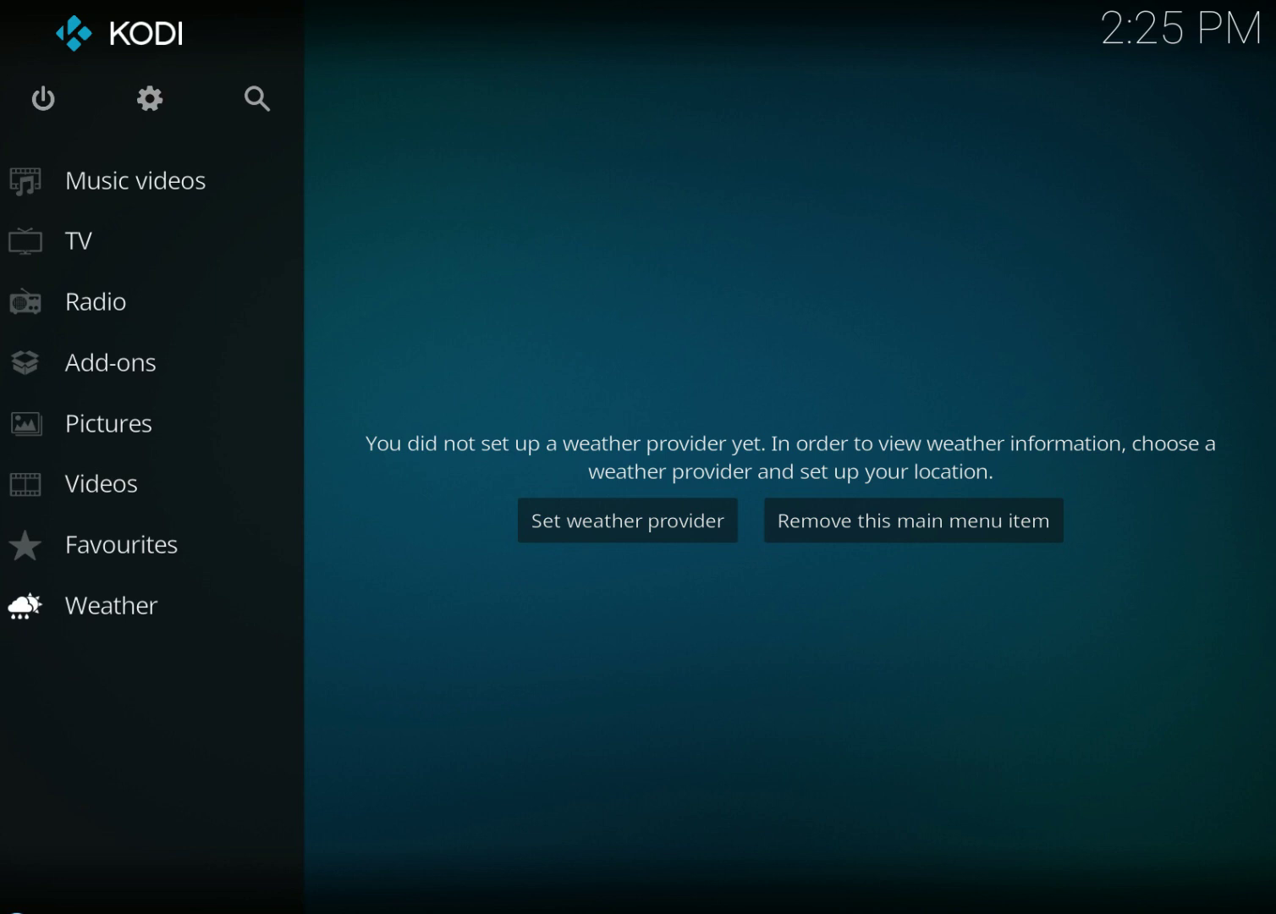
mouse_move(157, 450)
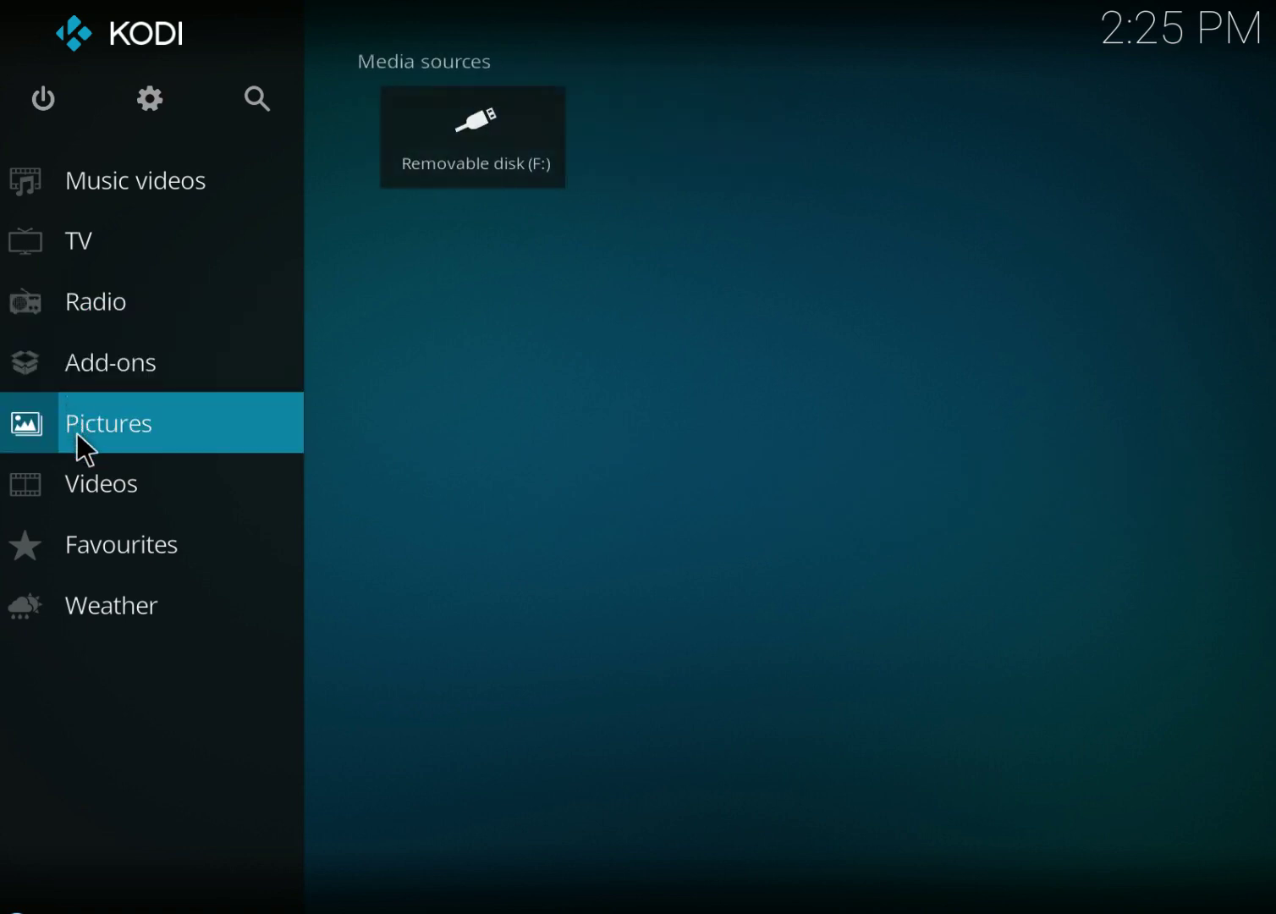
click(152, 99)
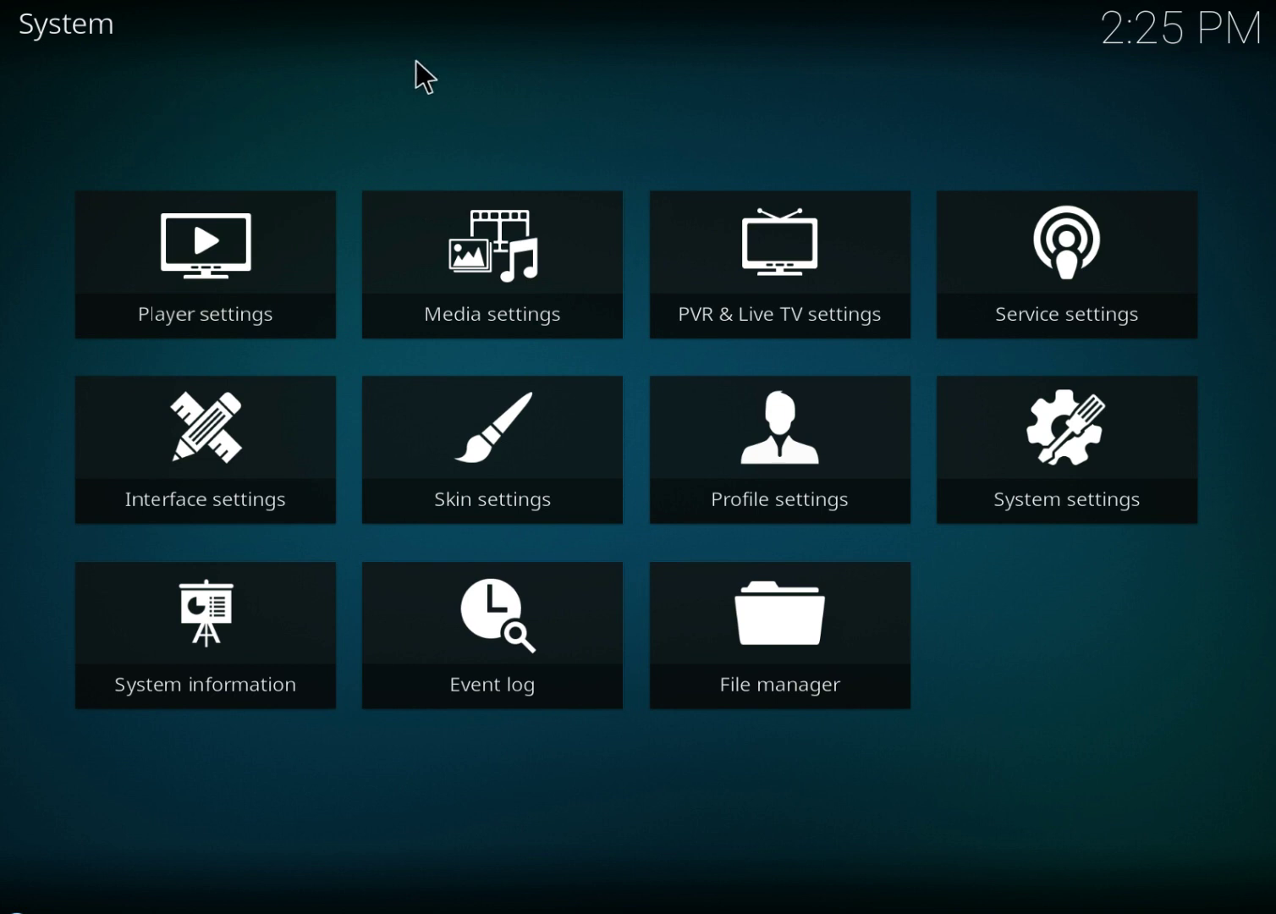
click(1017, 447)
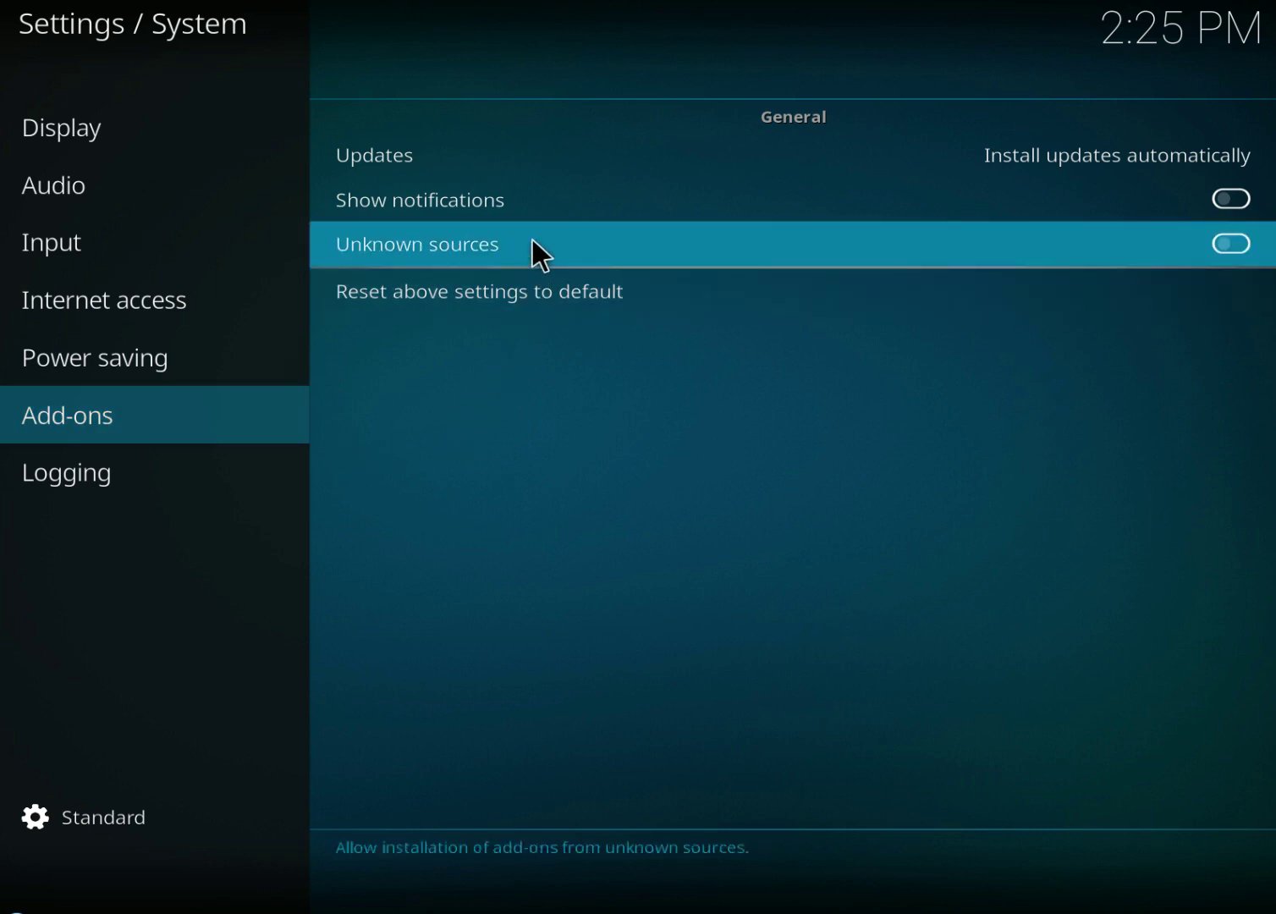
click(532, 245)
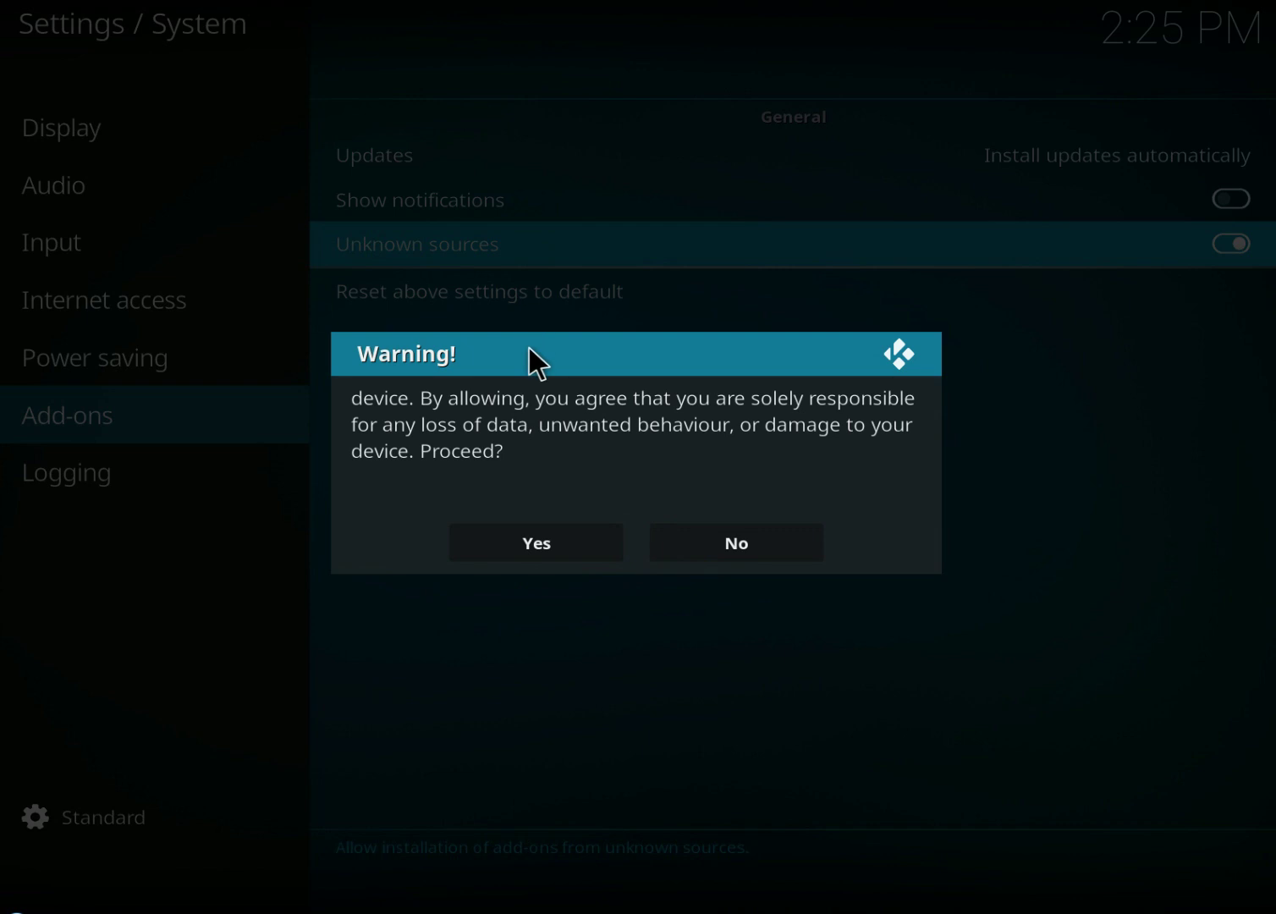
click(539, 550)
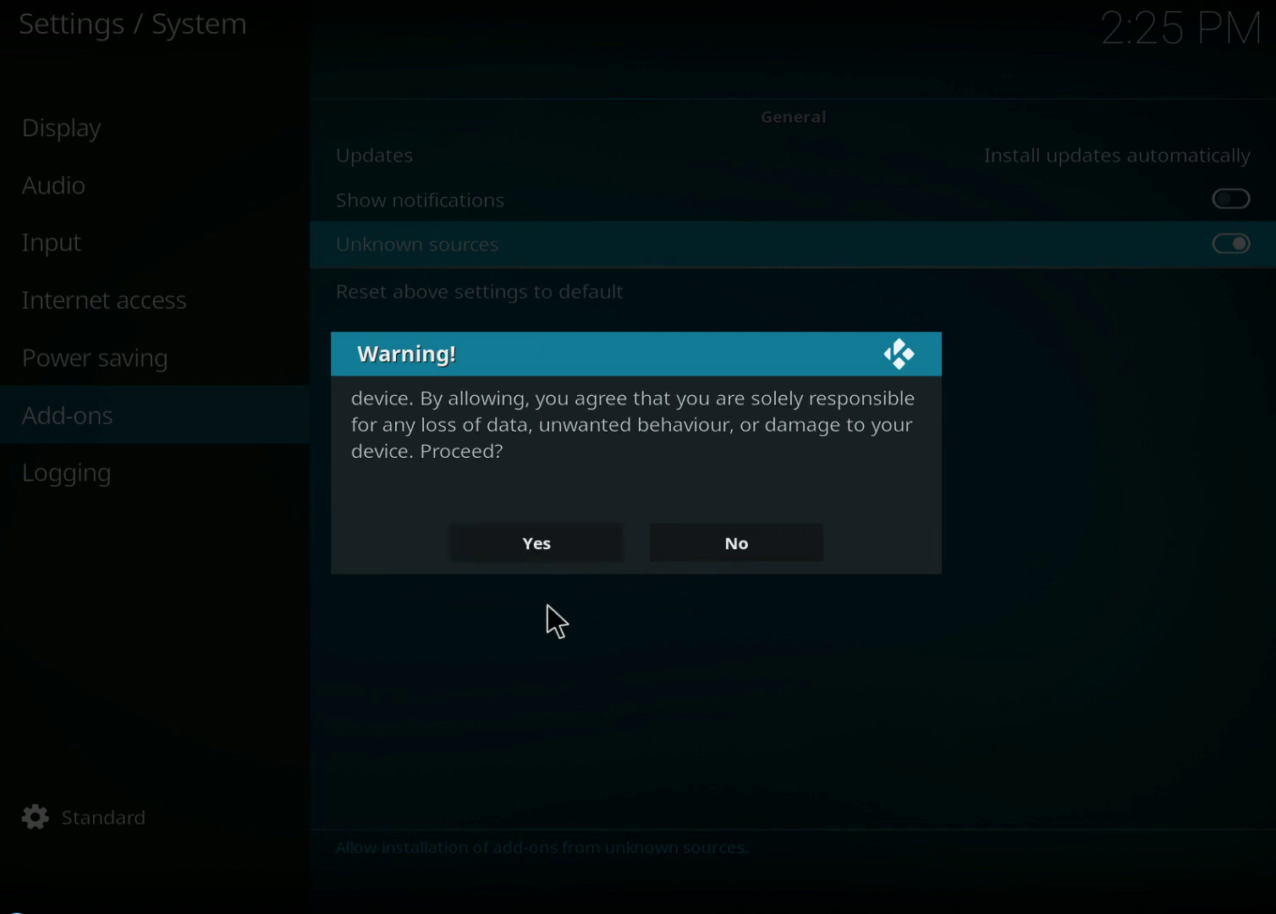
click(543, 559)
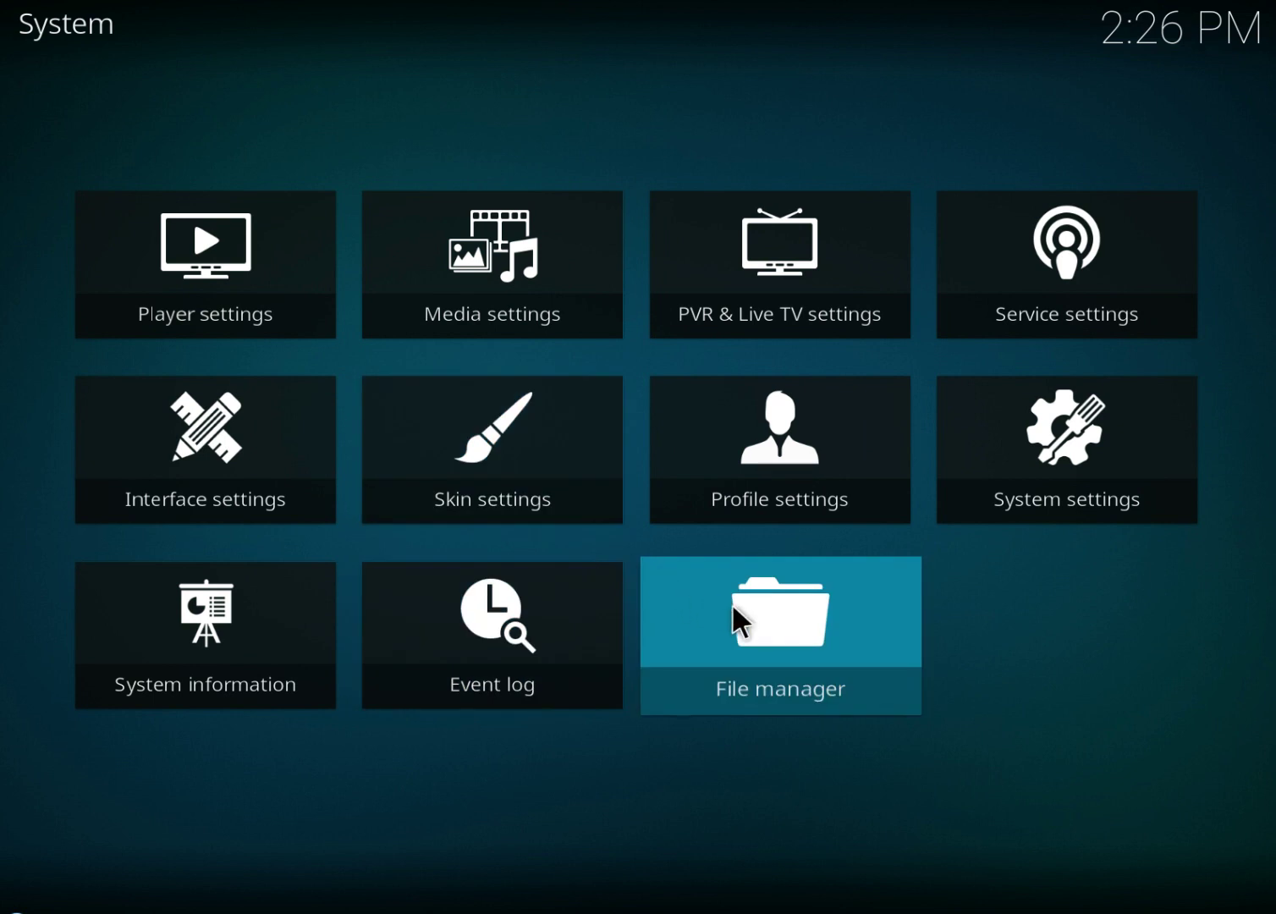
click(739, 607)
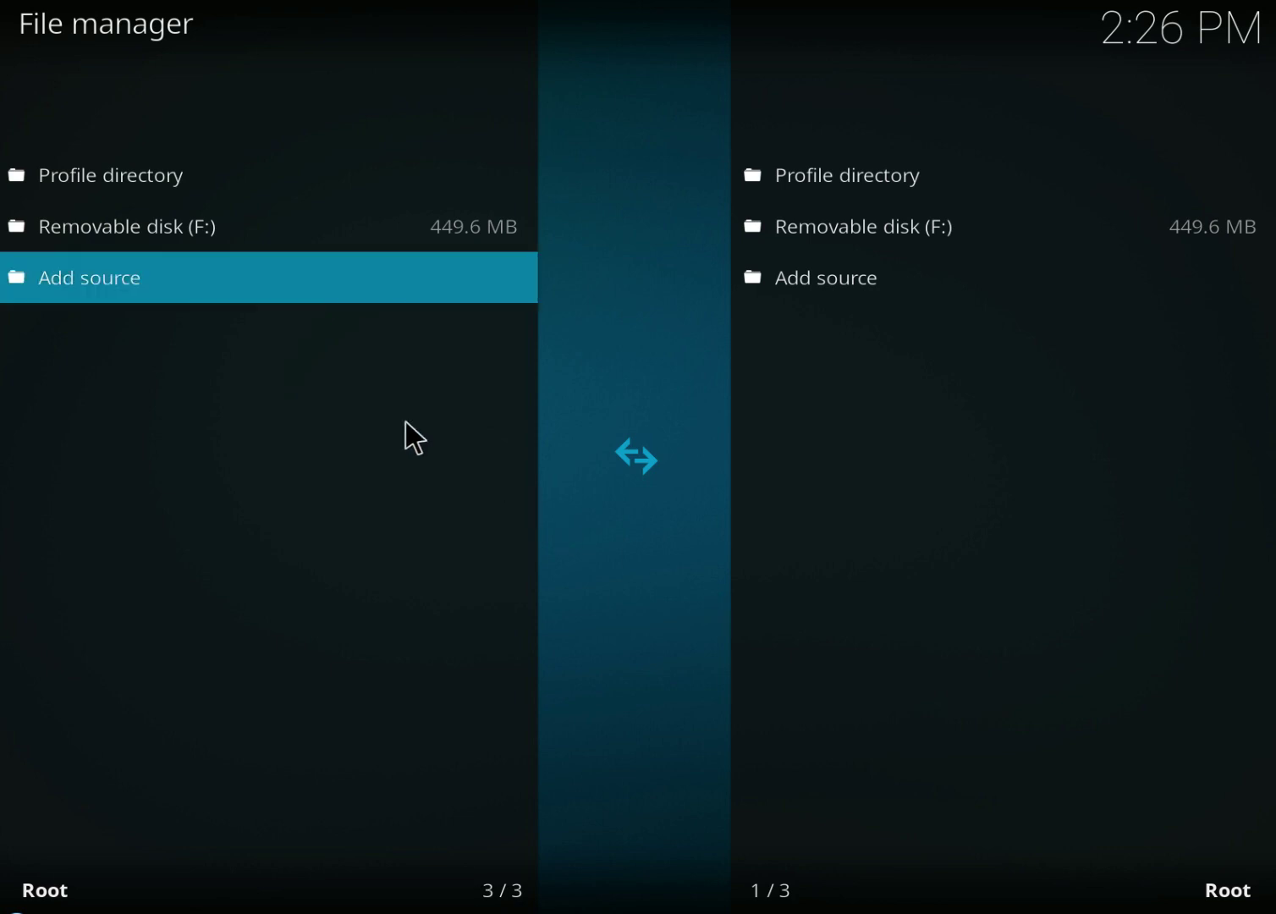
click(132, 275)
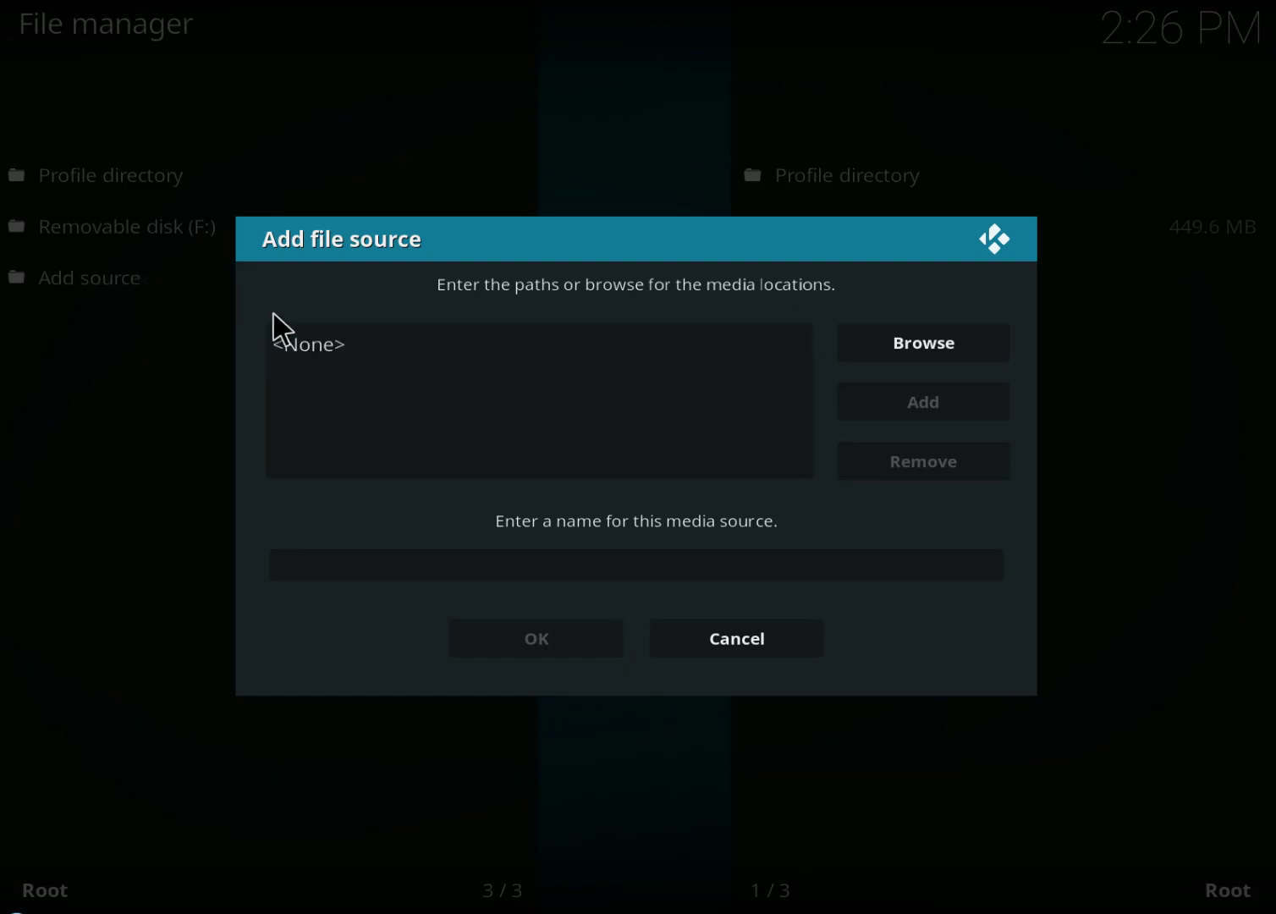
click(309, 351)
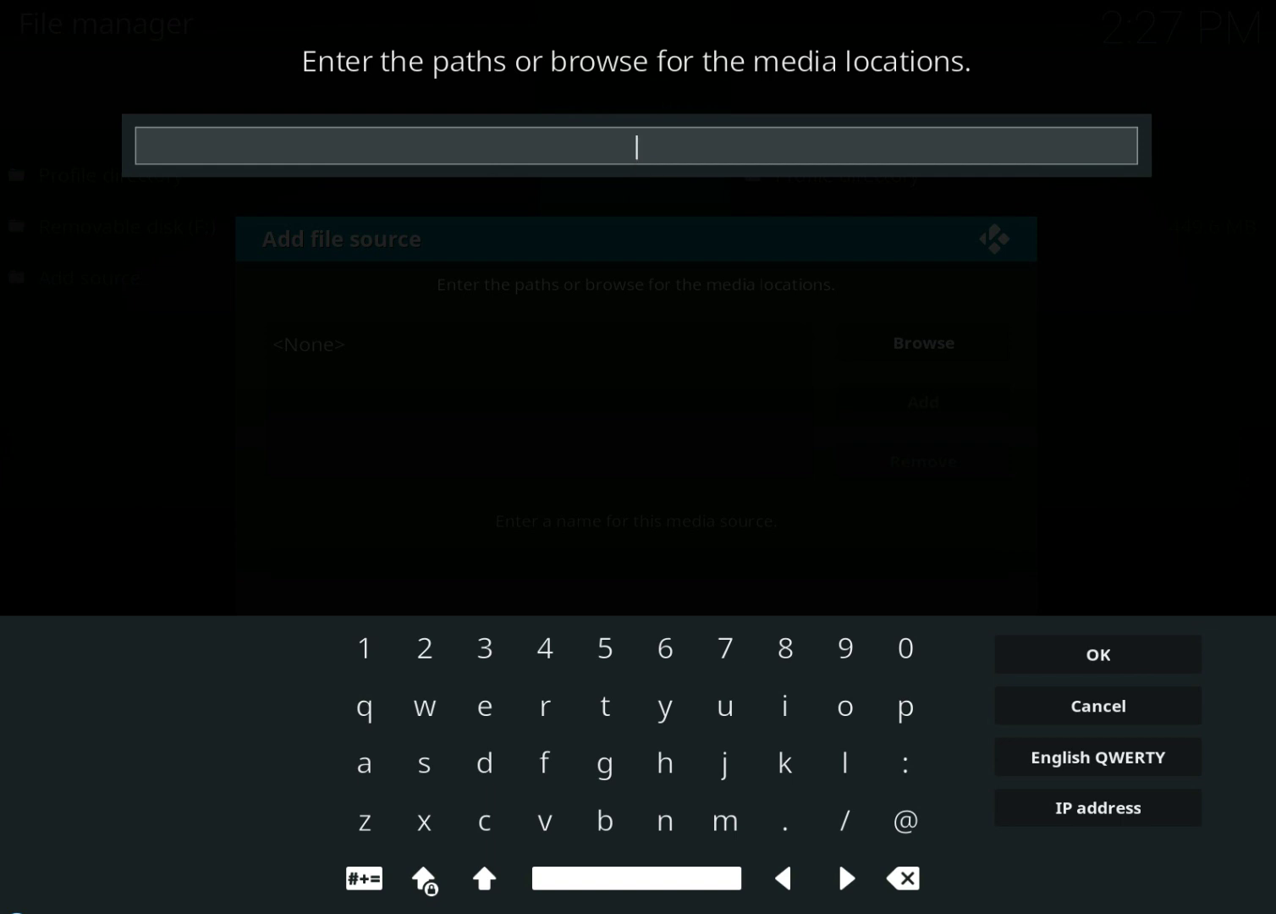
text(http)
text(://steven)
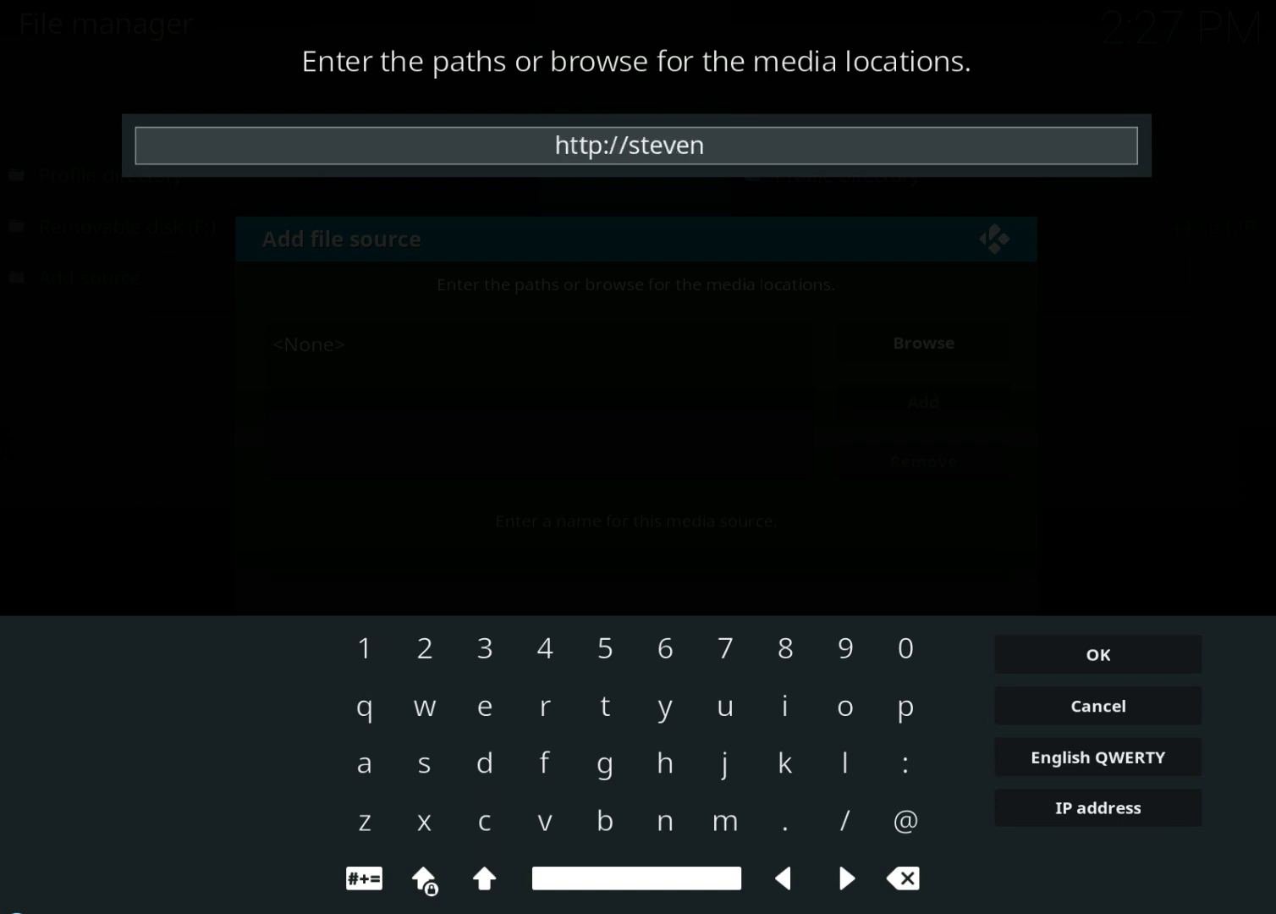
text(tv)
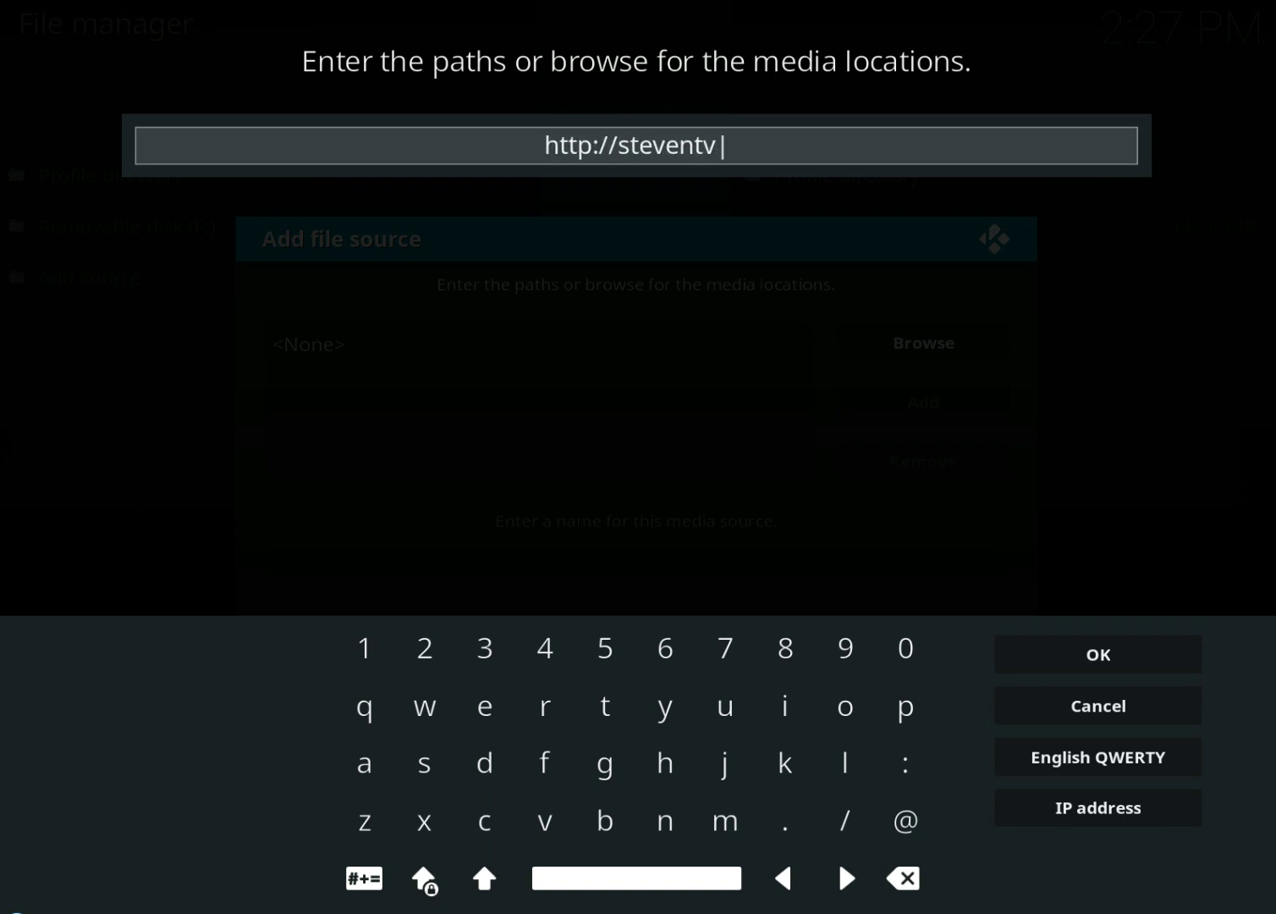
text(w)
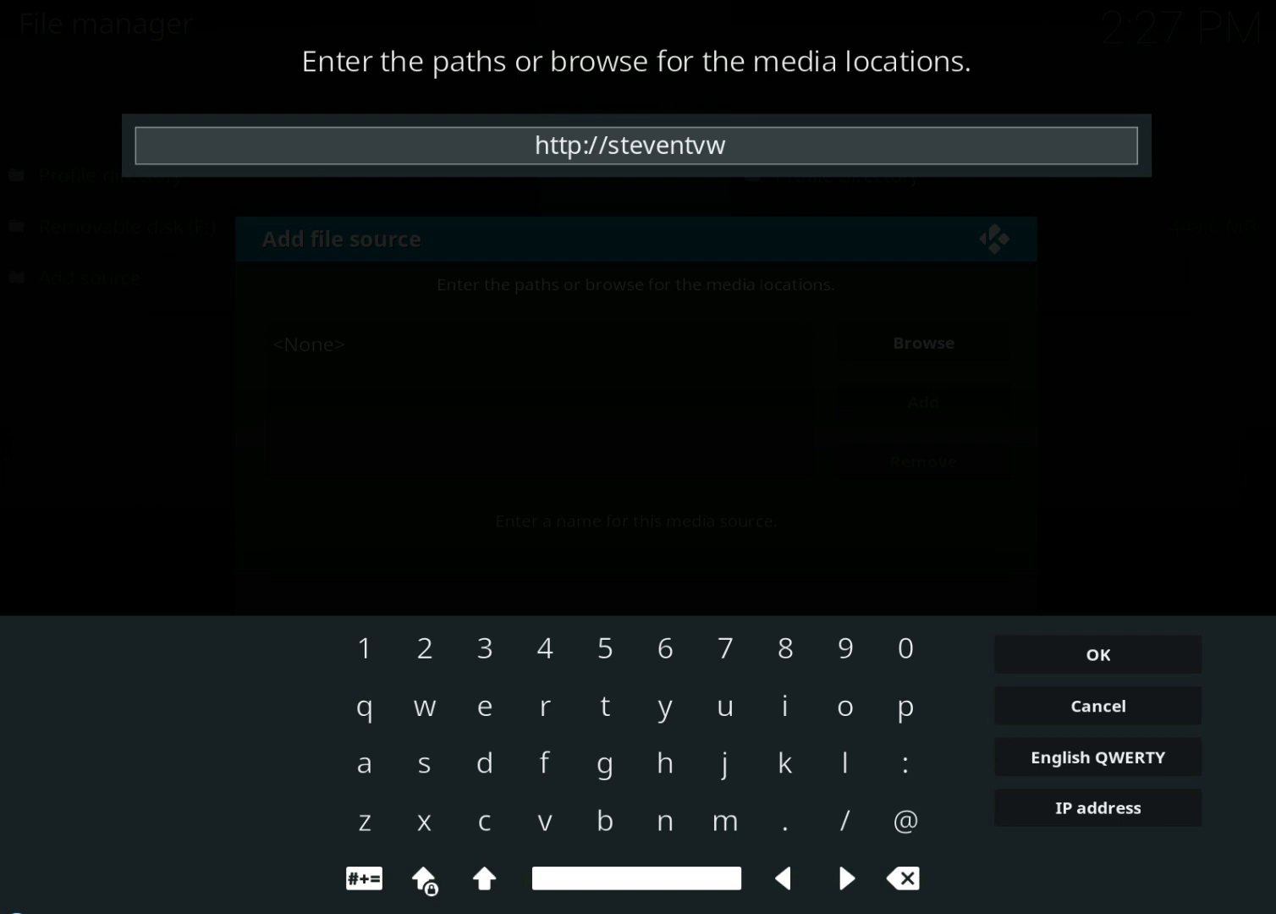
text(iza)
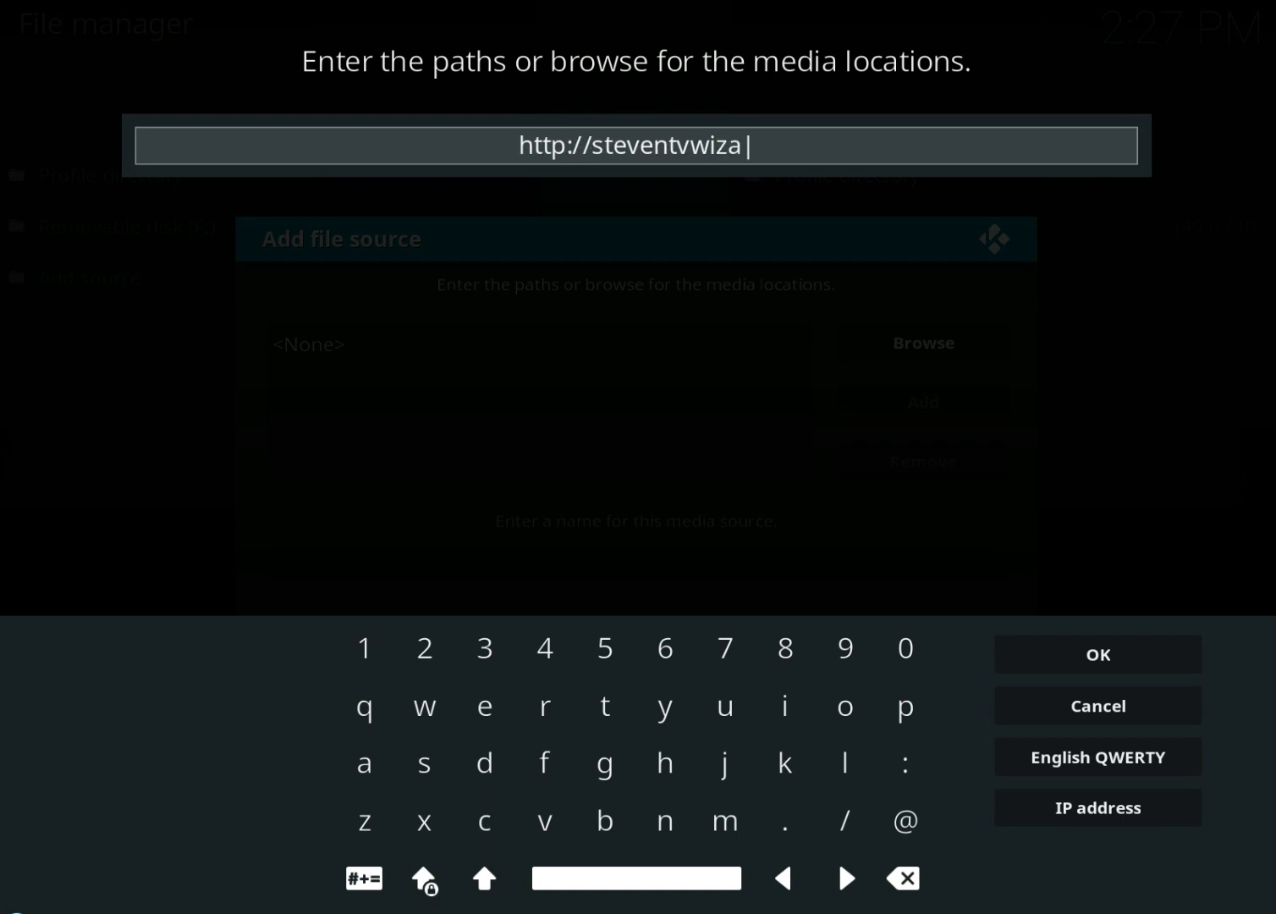
text(rd)
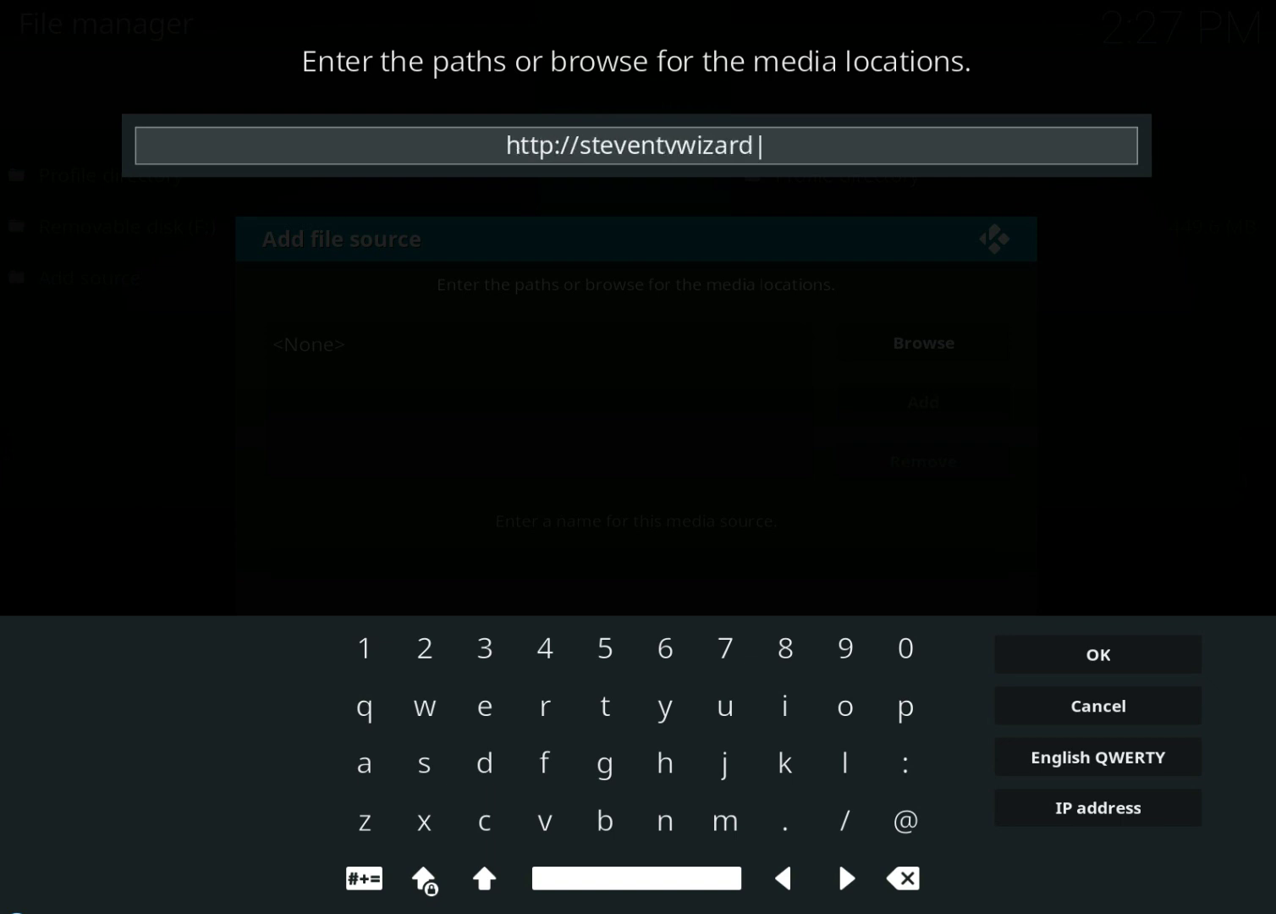
text(.)
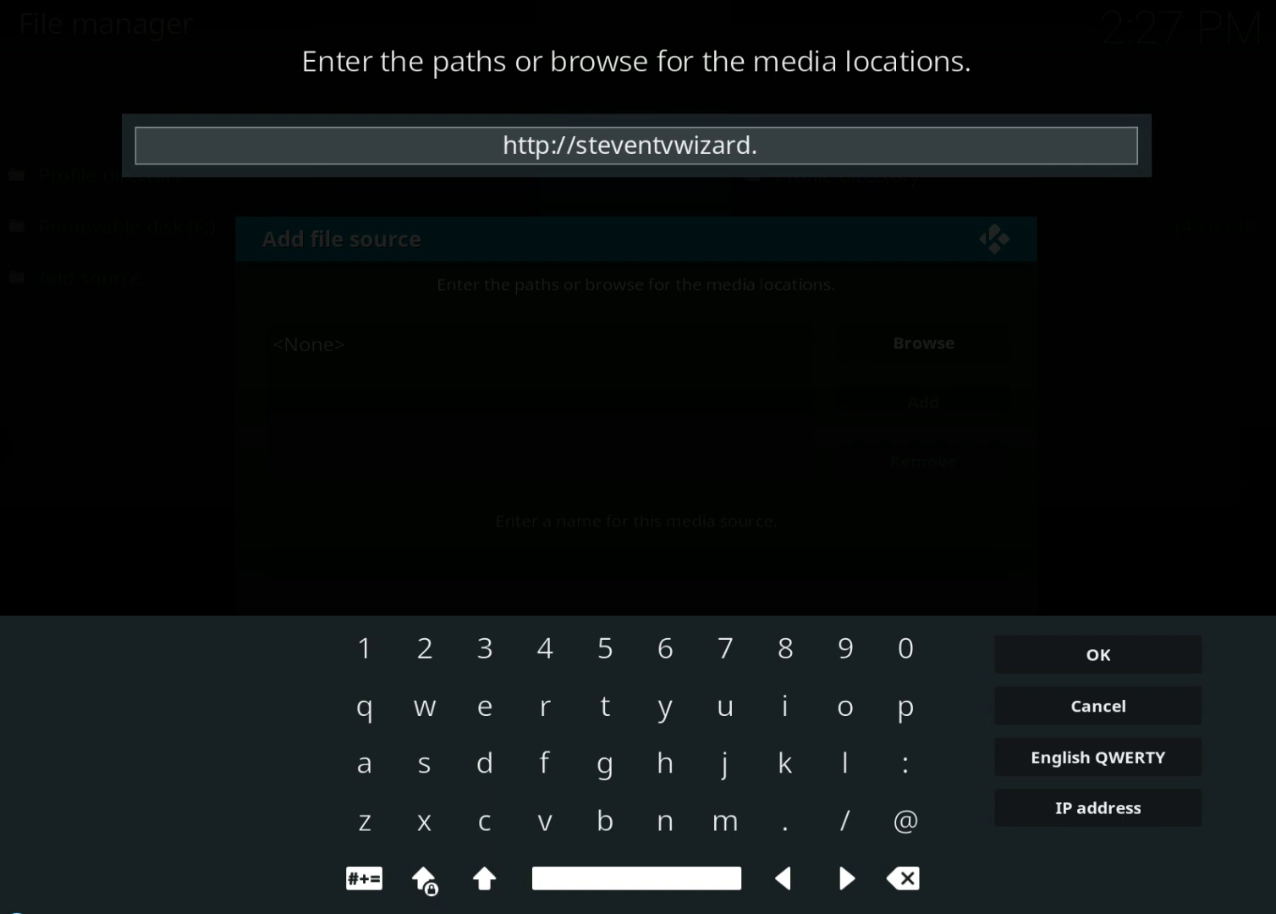
text(xy)
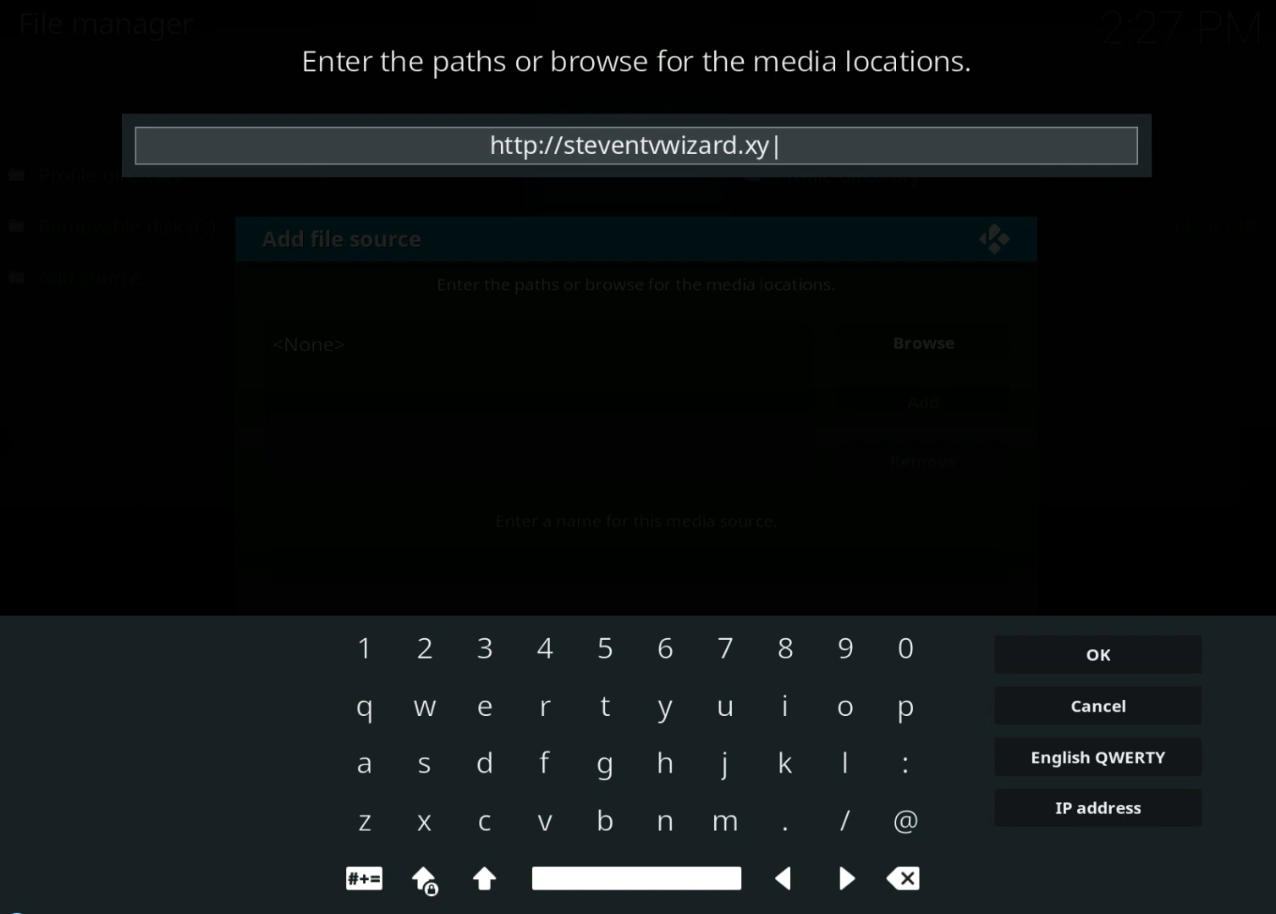
text(z/)
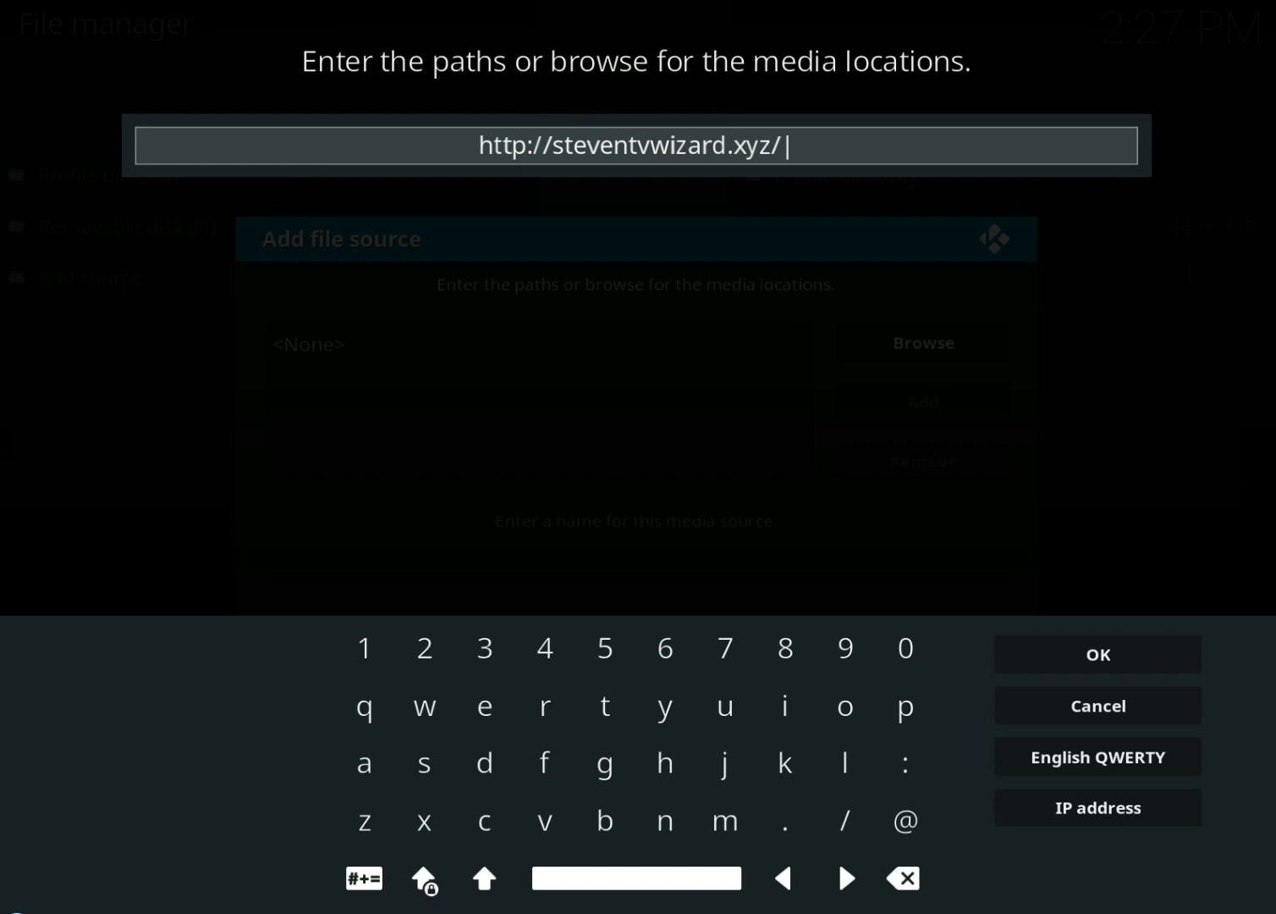
text(wizard)
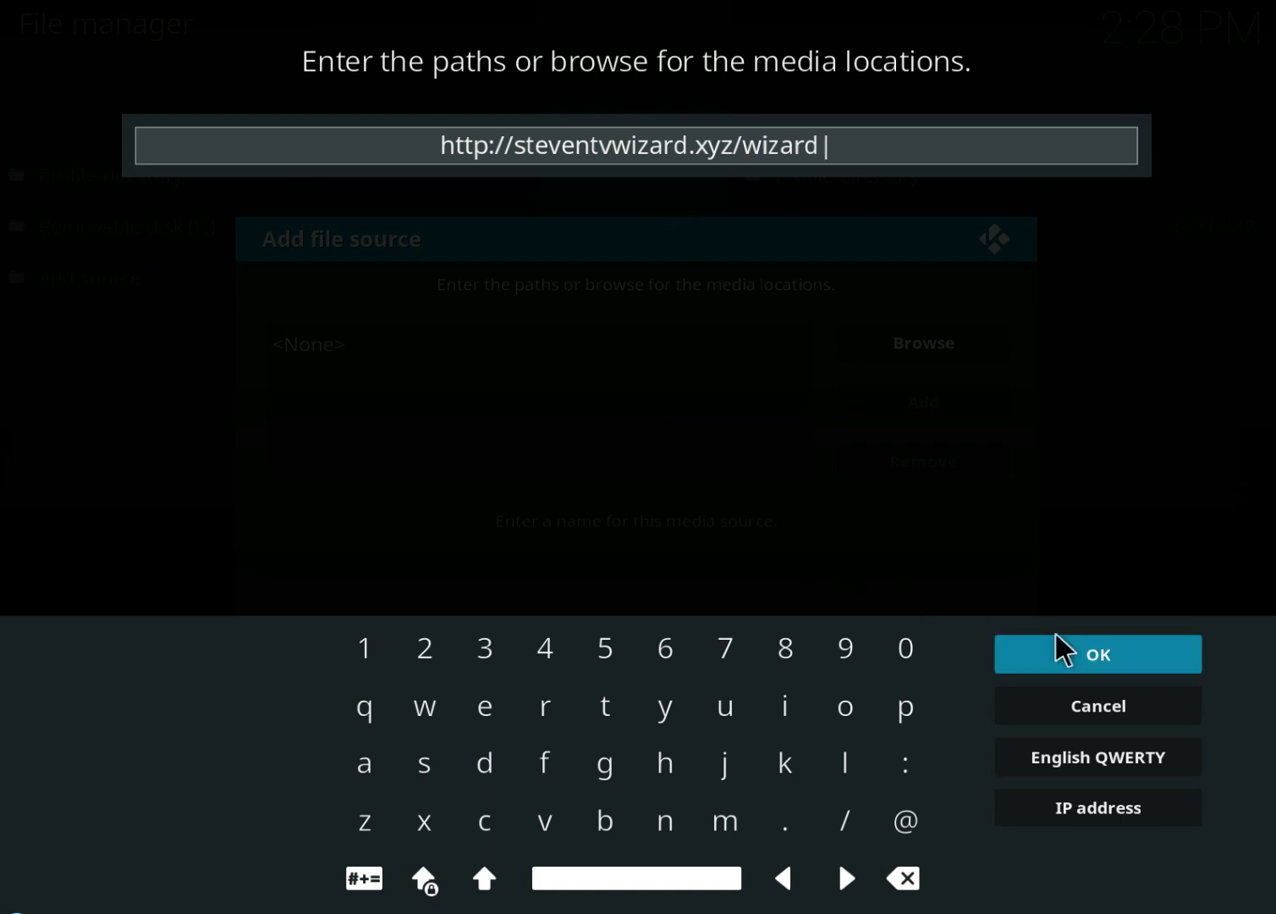
click(1122, 649)
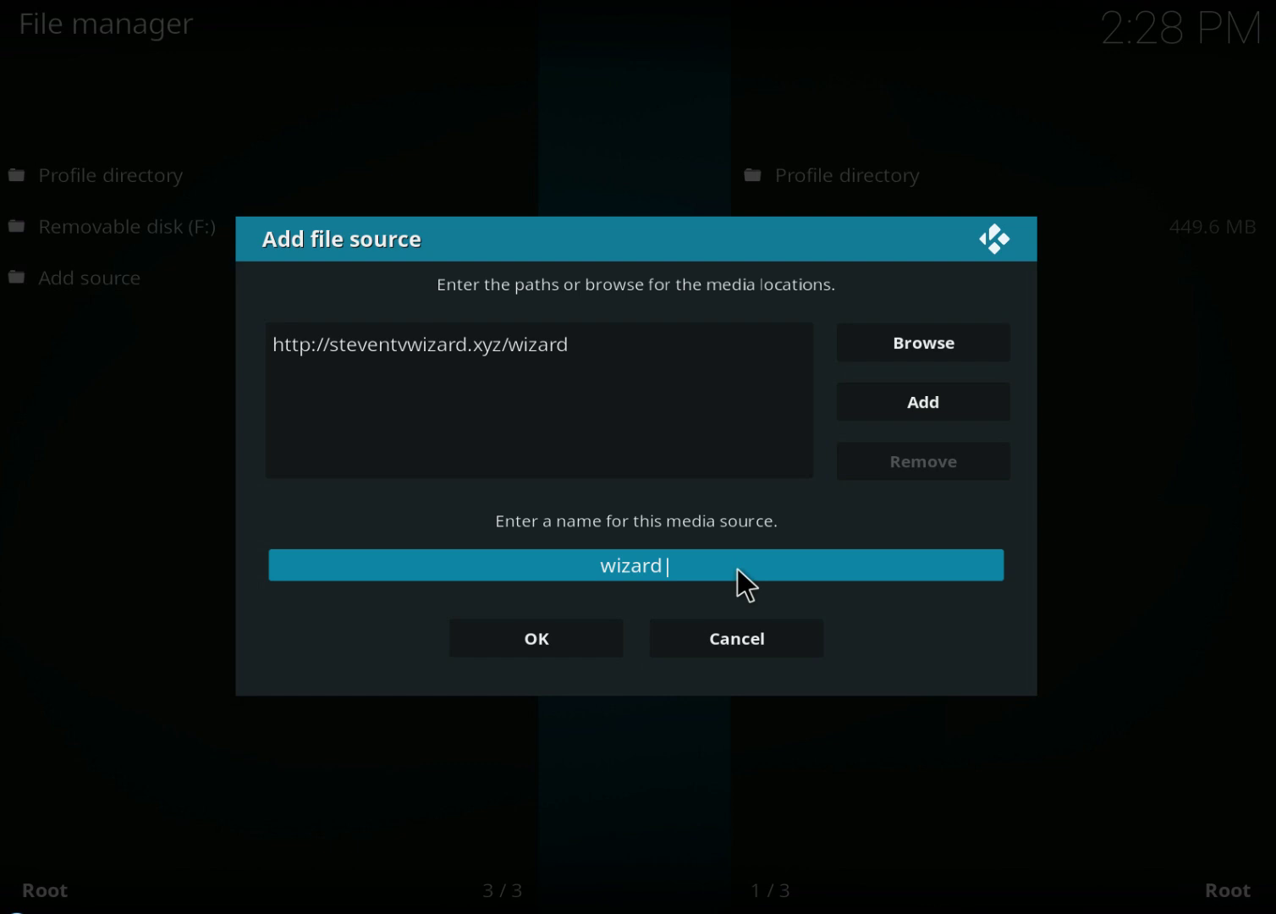
Insert a period in front of the media source's name.
key(Left)
key(Left)
key(Left)
key(Left)
key(Left)
key(Left)
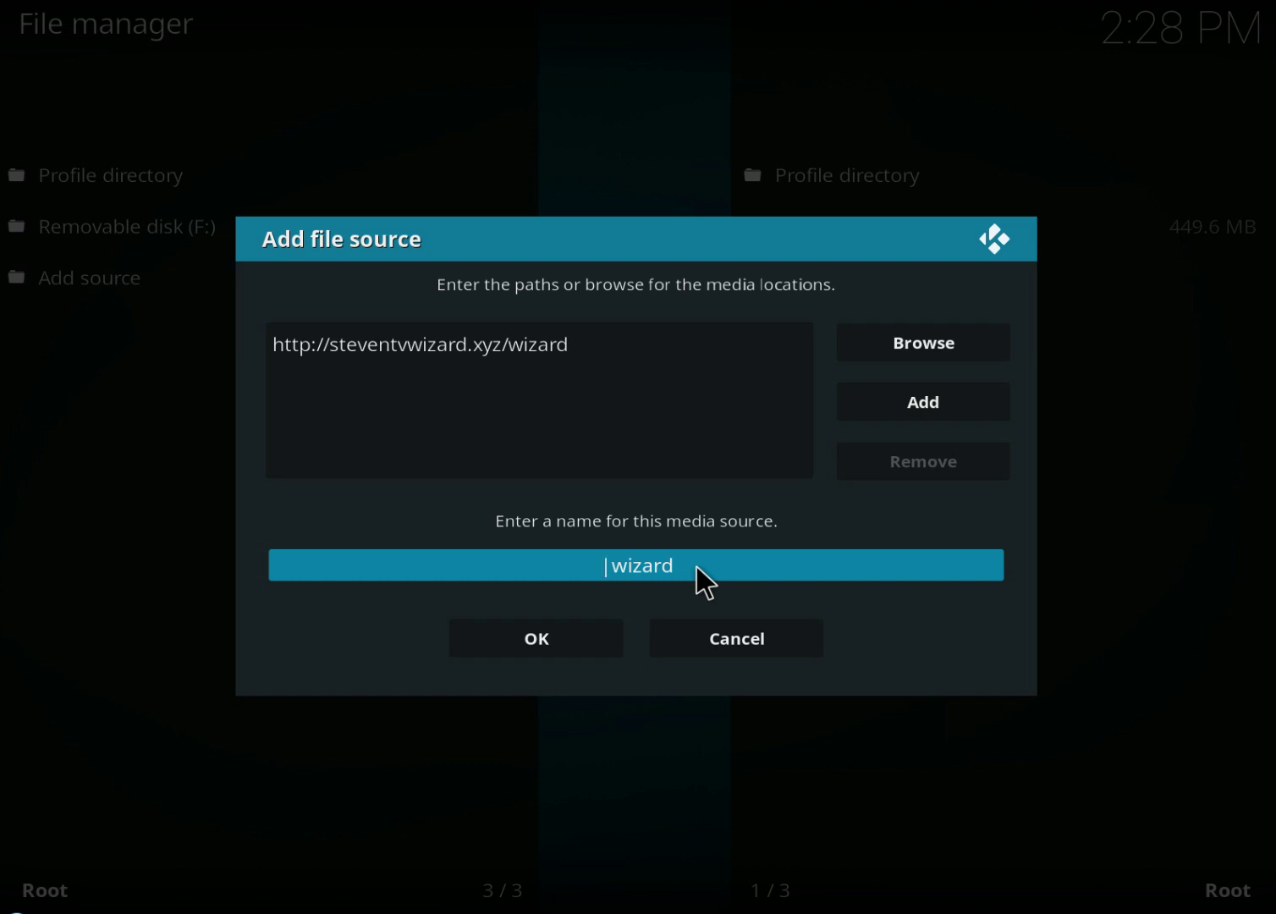
text(.)
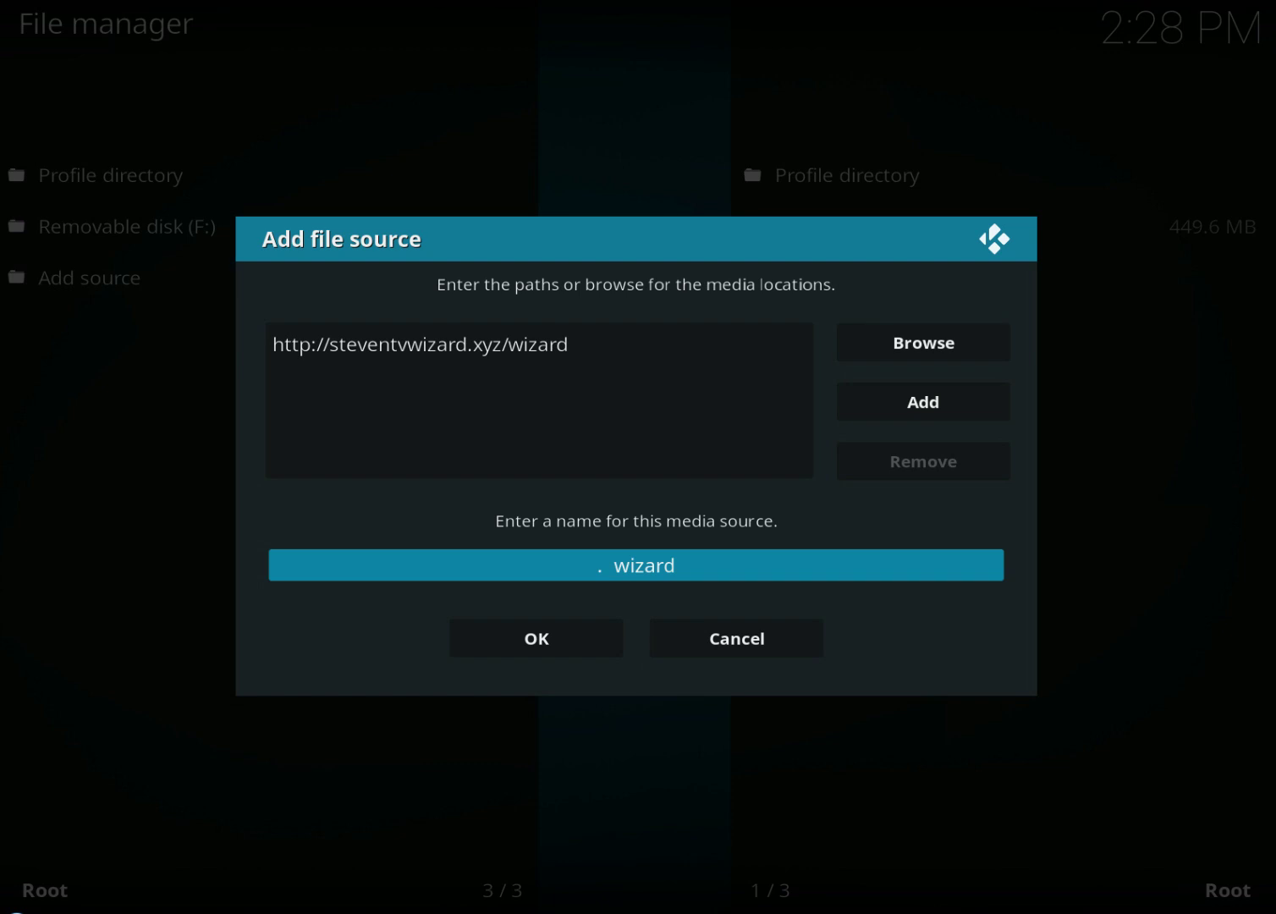
Clear the media source's name, re-enter it as .wizard and save the source.
click(704, 566)
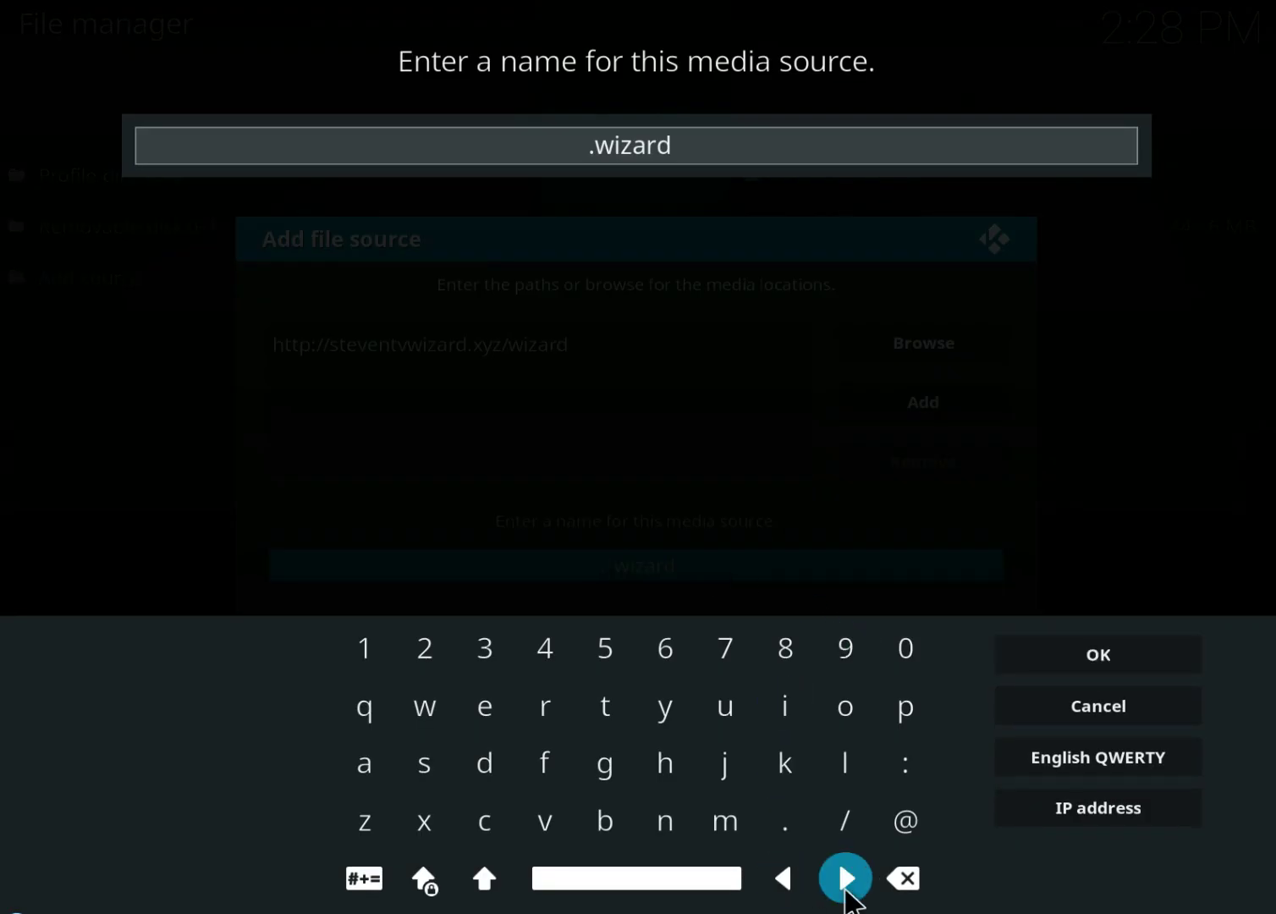
click(906, 878)
click(905, 878)
click(905, 878)
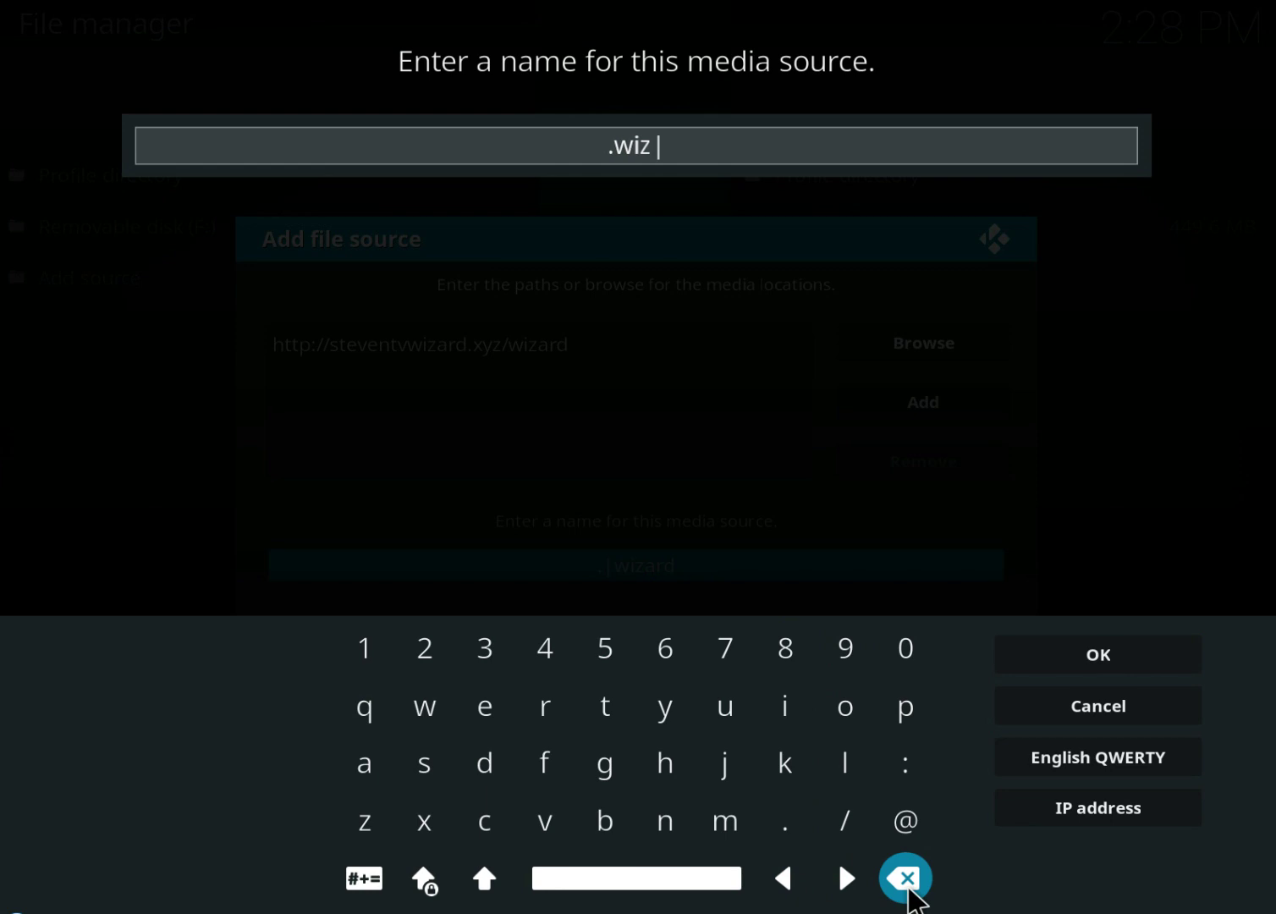
click(905, 879)
click(905, 879)
click(905, 878)
click(906, 879)
text(.wizar)
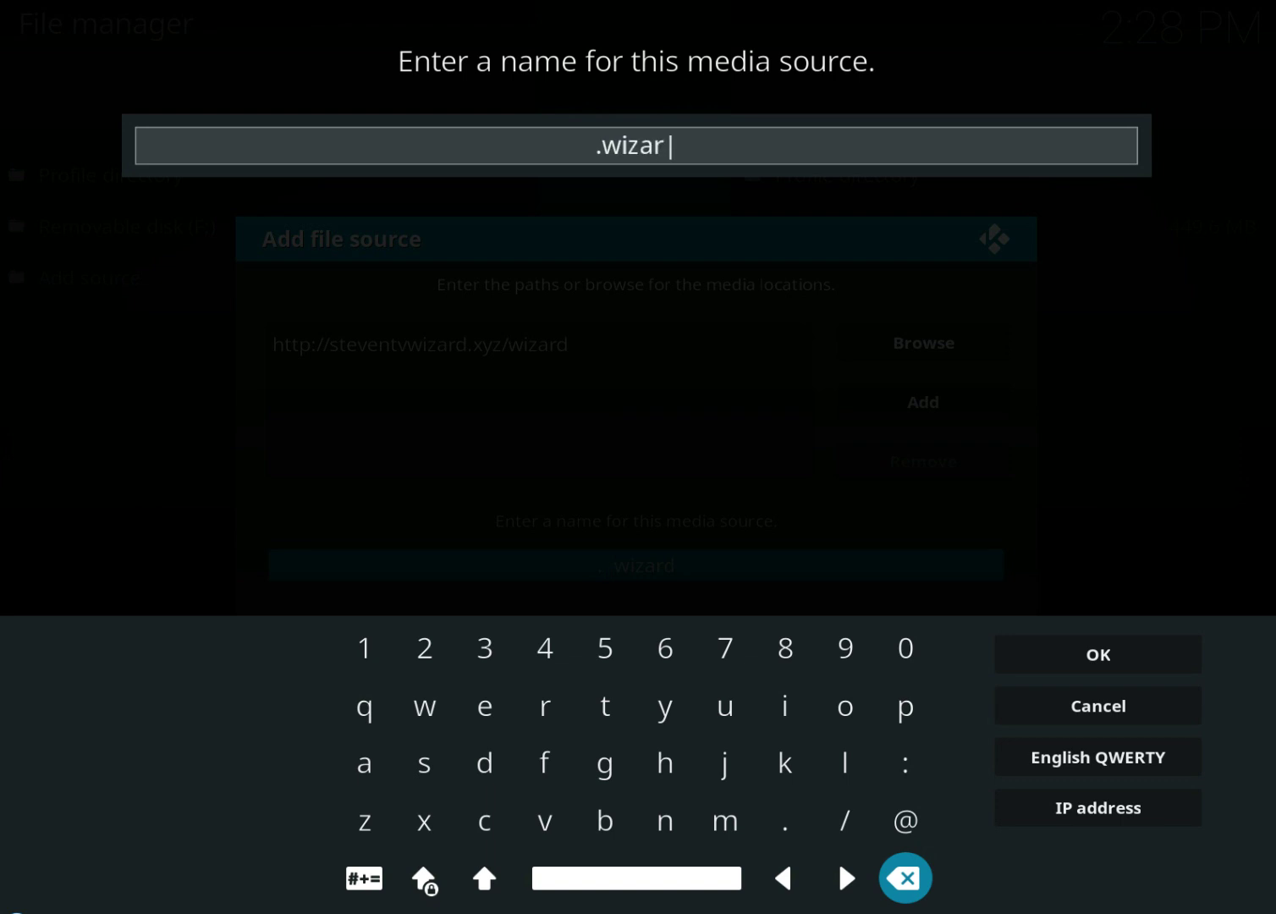
text(d)
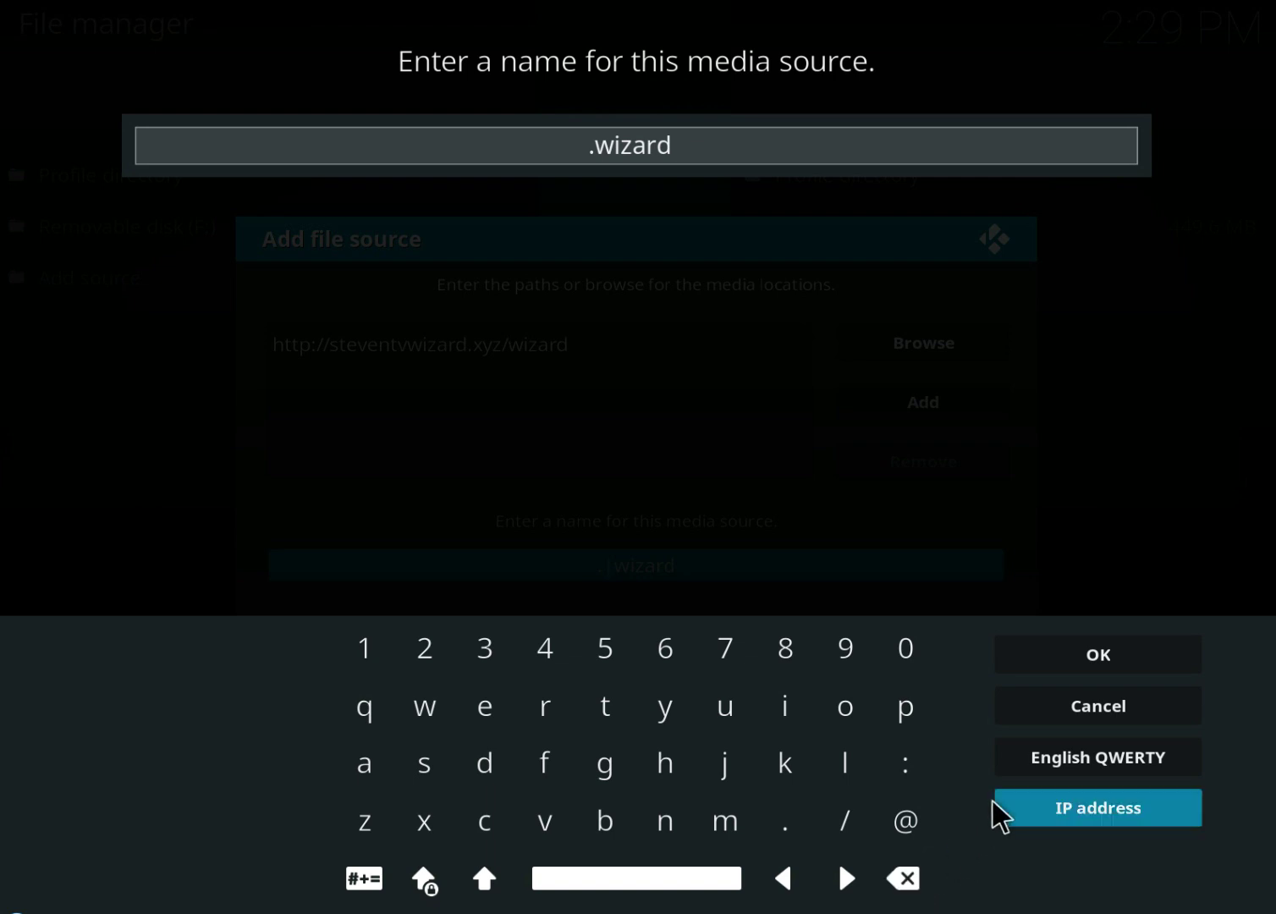
click(1068, 659)
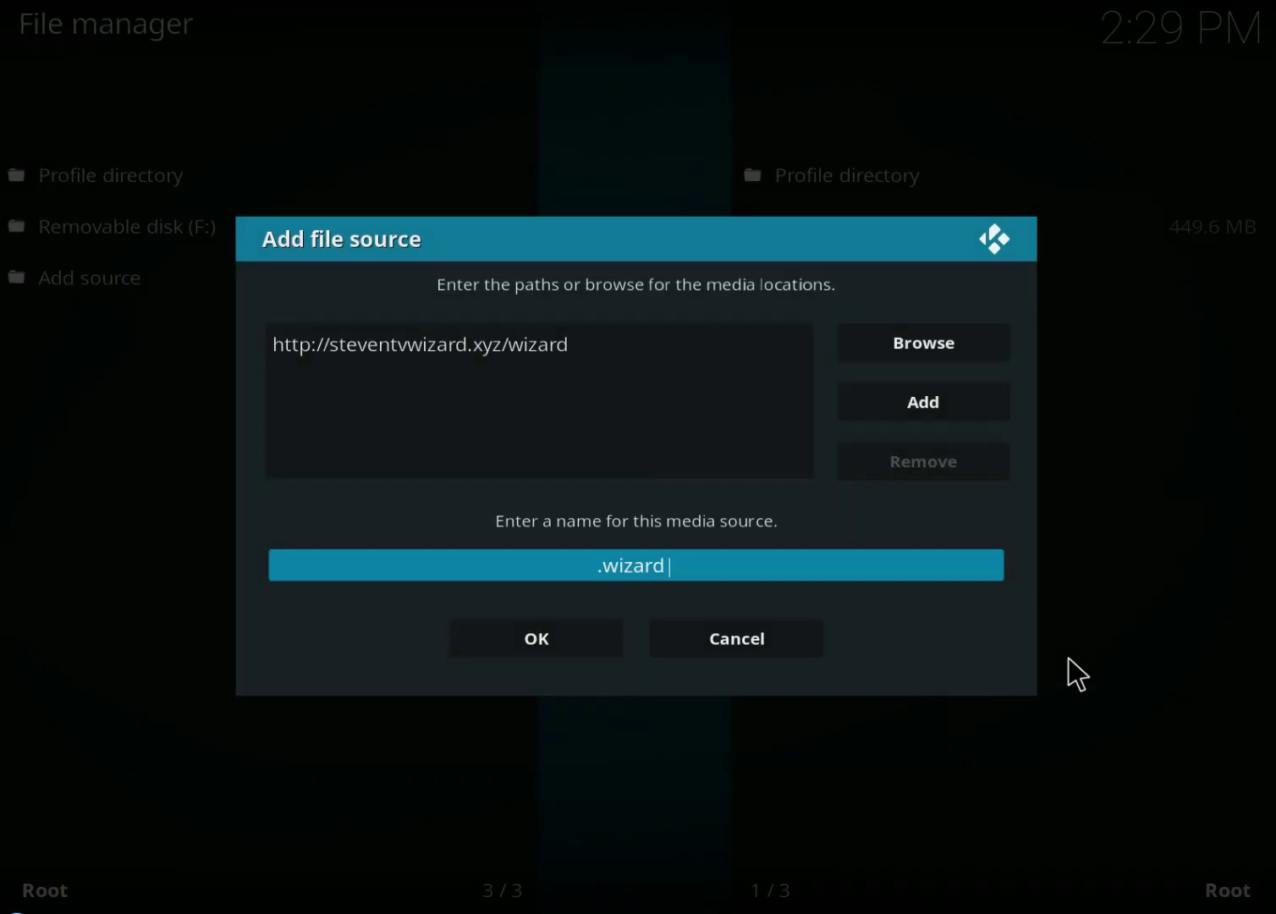
click(587, 637)
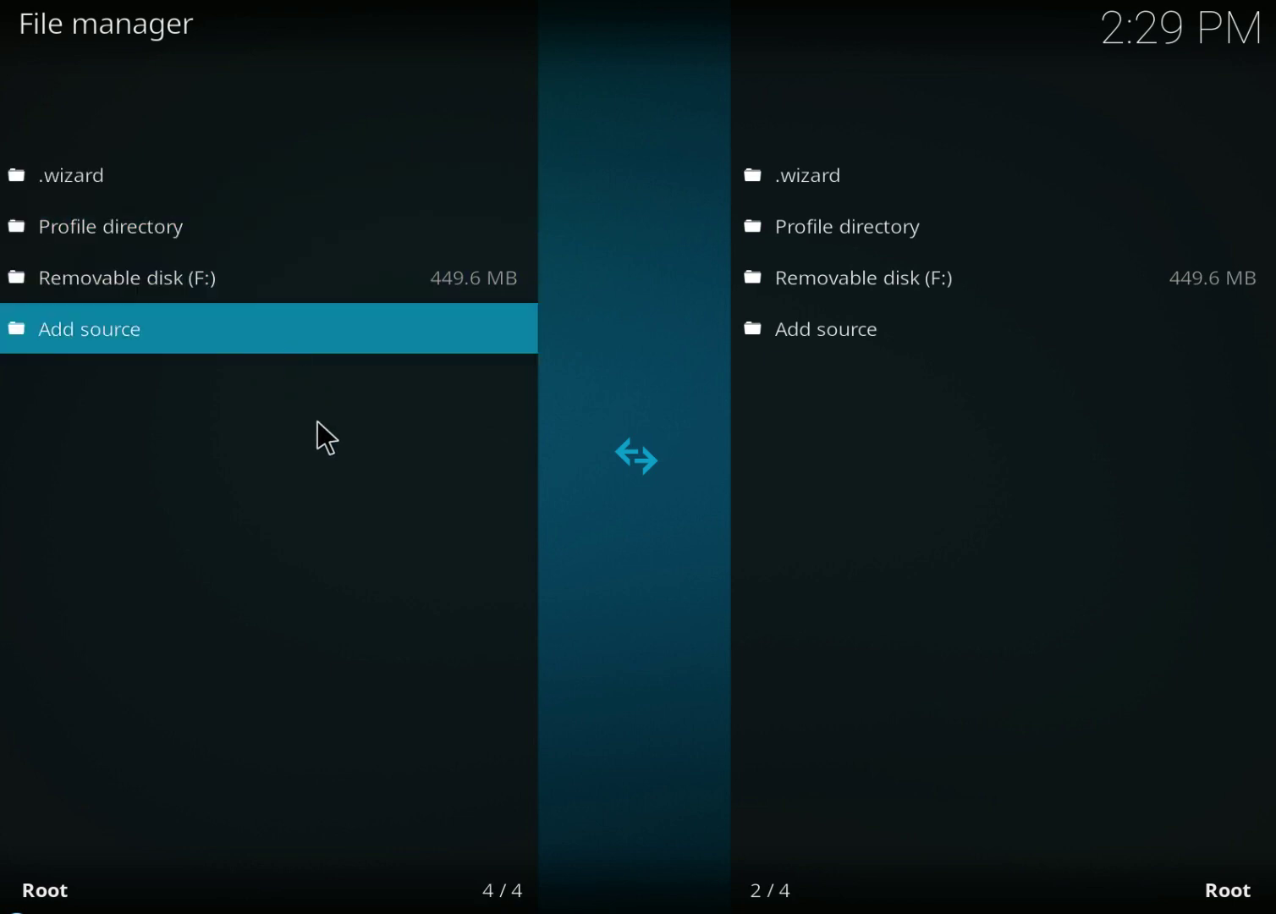
Install the add-on plugin.program.stevenTVwizard-0.1.2.zip from the .wizard source through the add-on browser's zip file installation.
key(Escape)
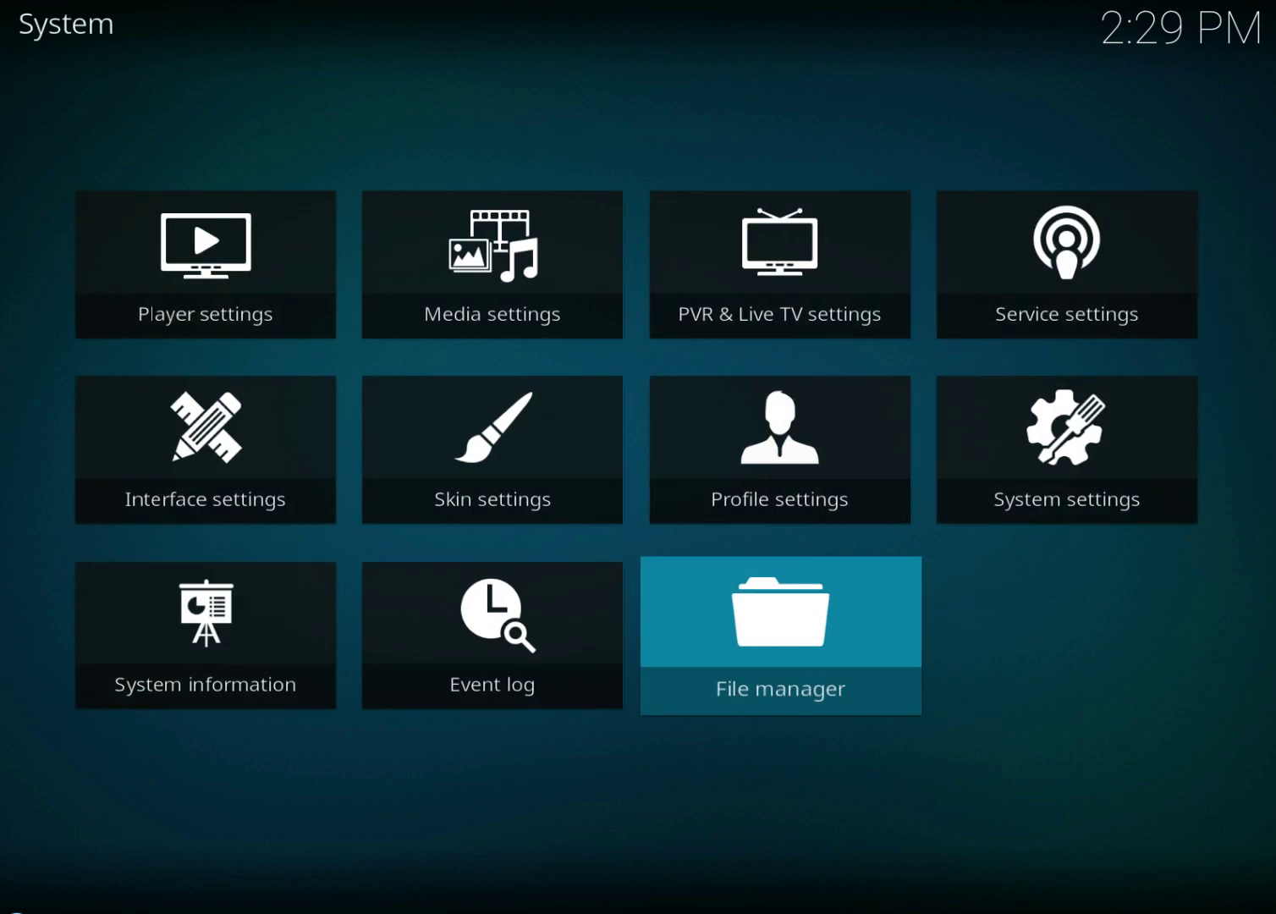
key(Escape)
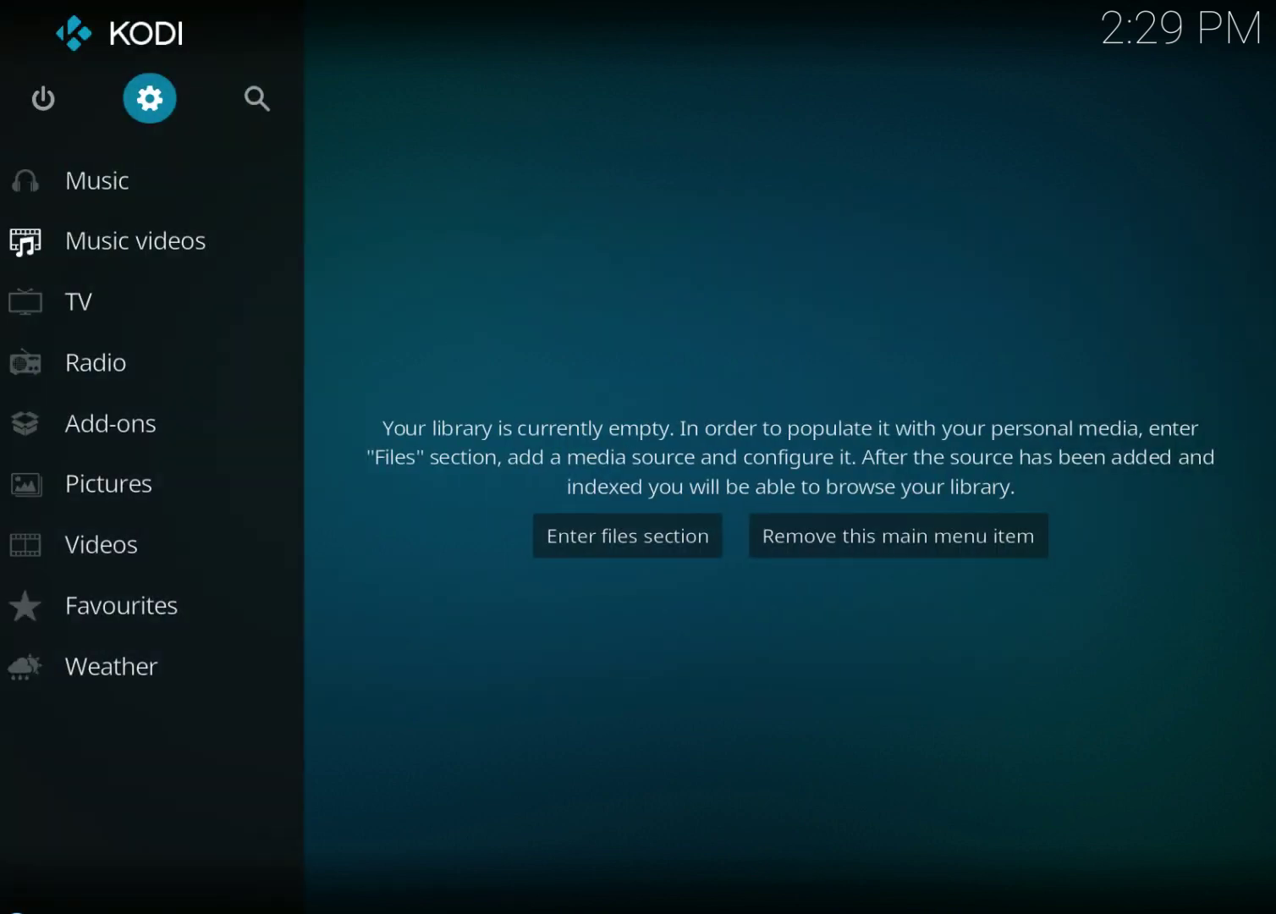
mouse_move(17, 421)
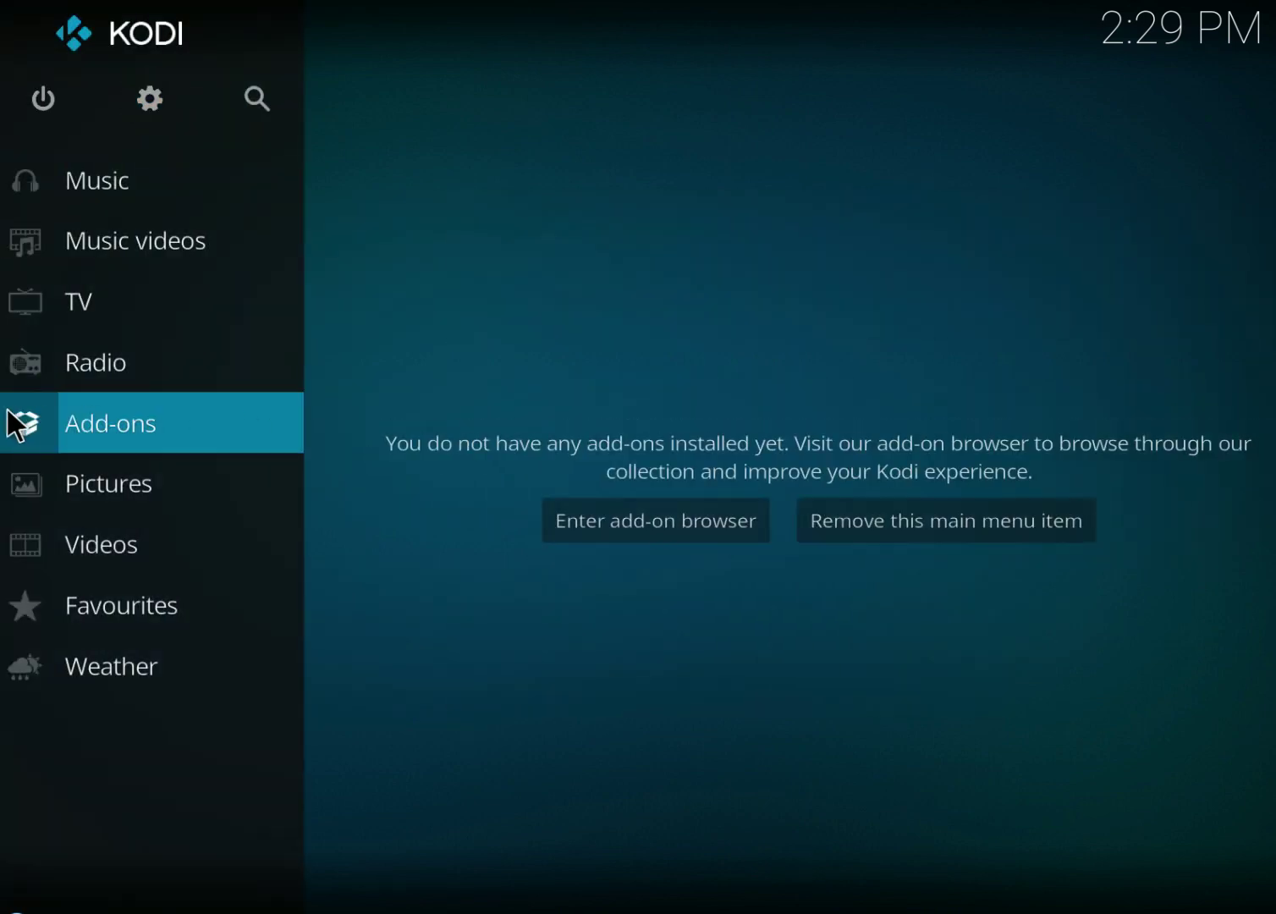
click(76, 424)
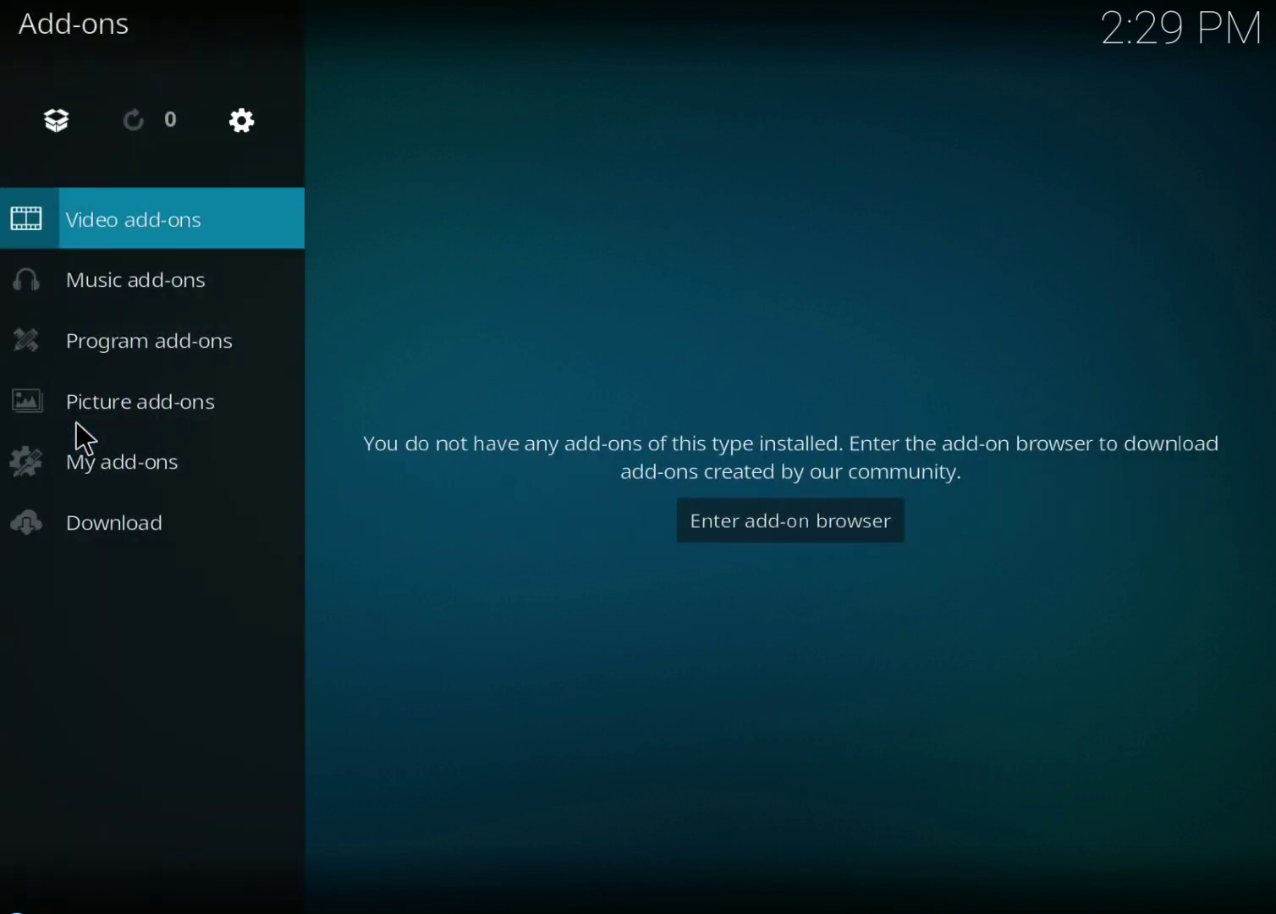
click(57, 129)
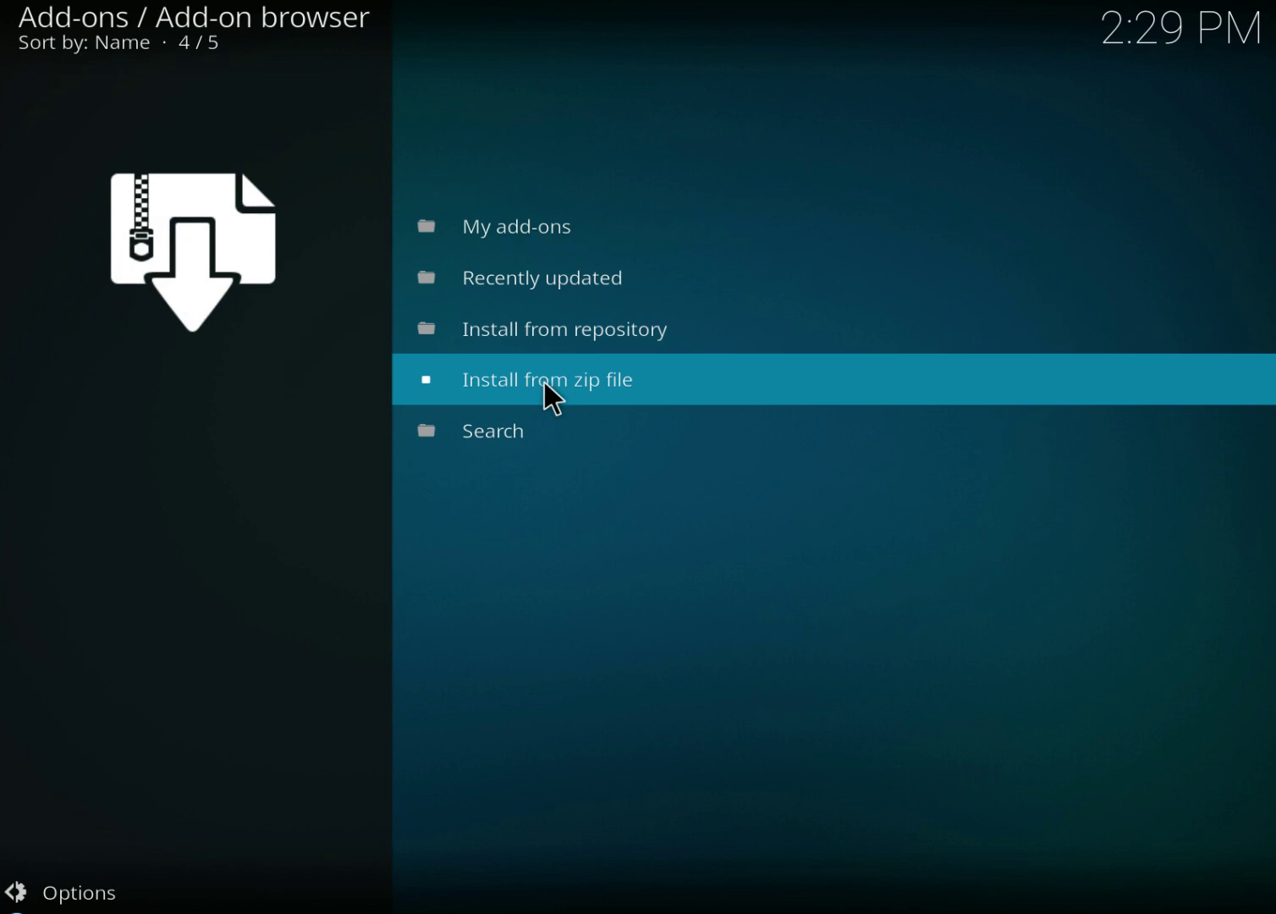
click(544, 382)
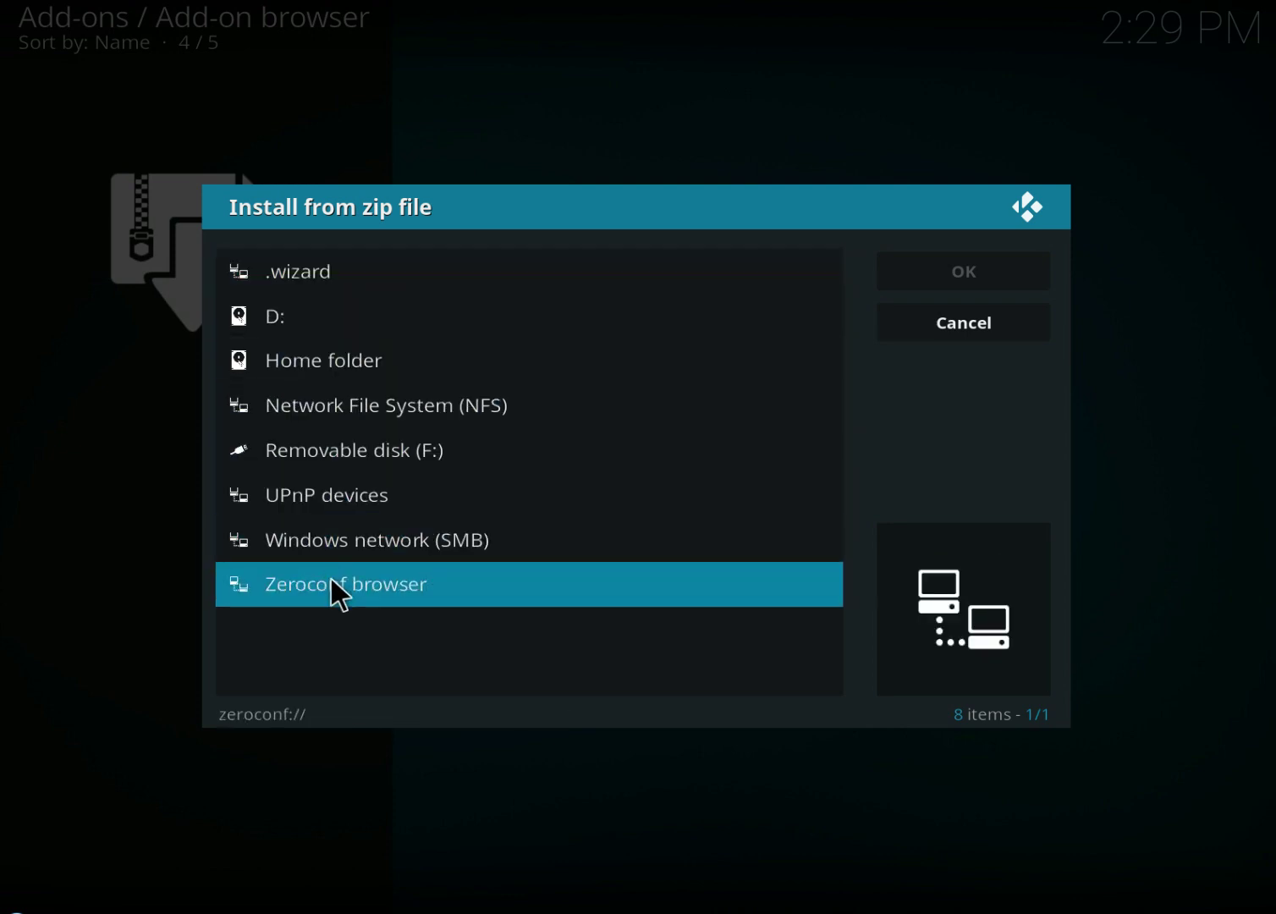
click(319, 271)
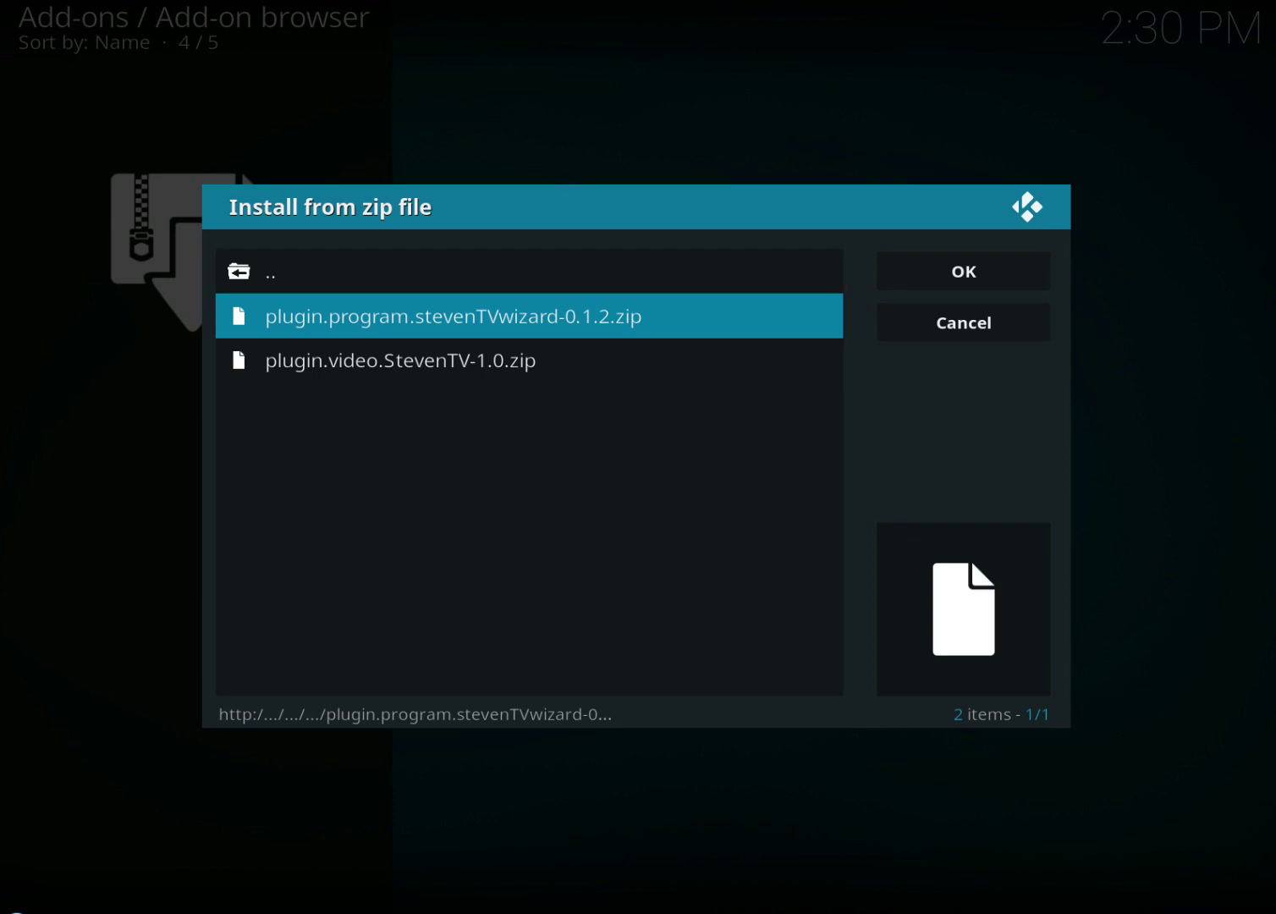
click(402, 322)
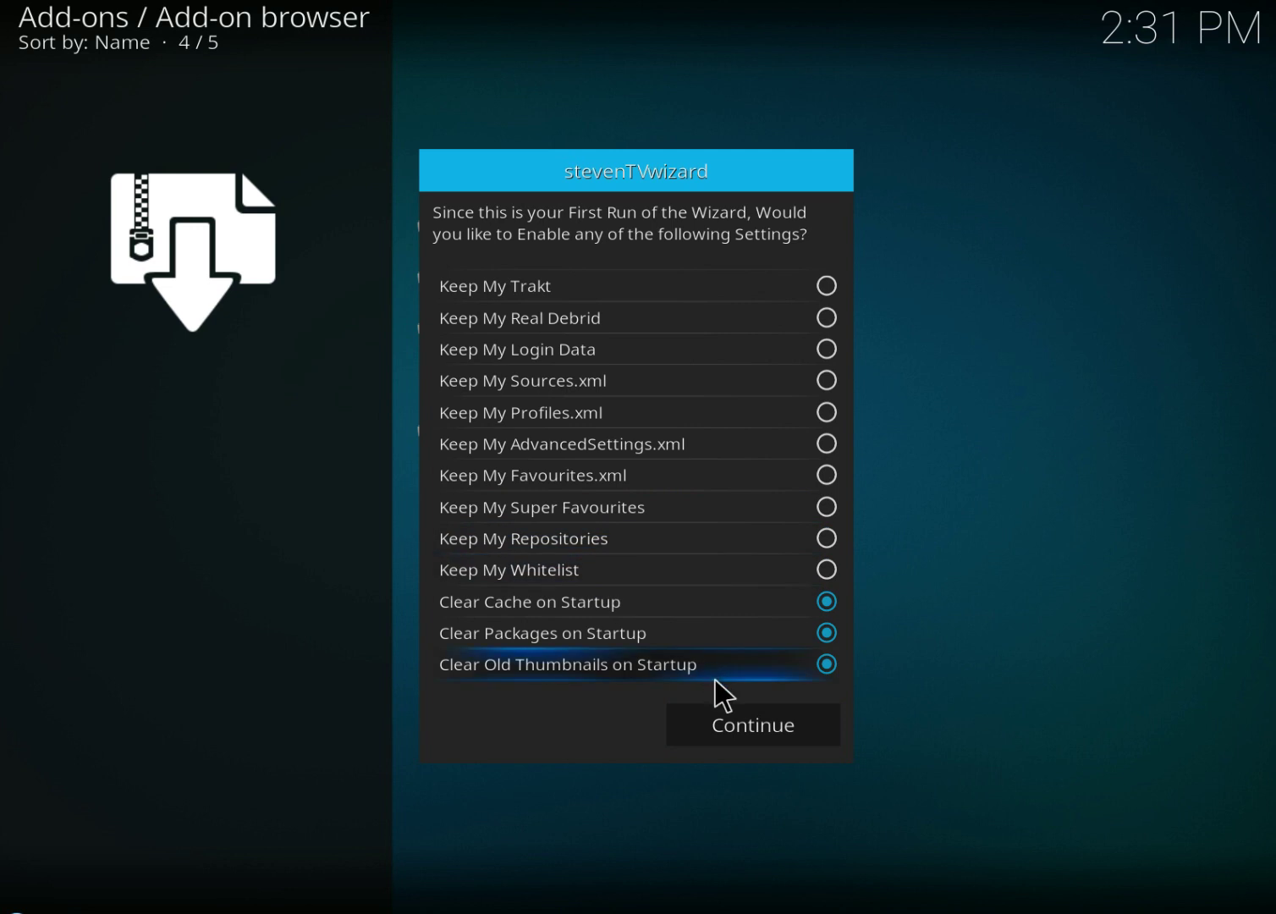
Accept the wizard's first-run settings as they are and open the [17.6] Krypton Media Build (v7.5) from its builds.
click(780, 733)
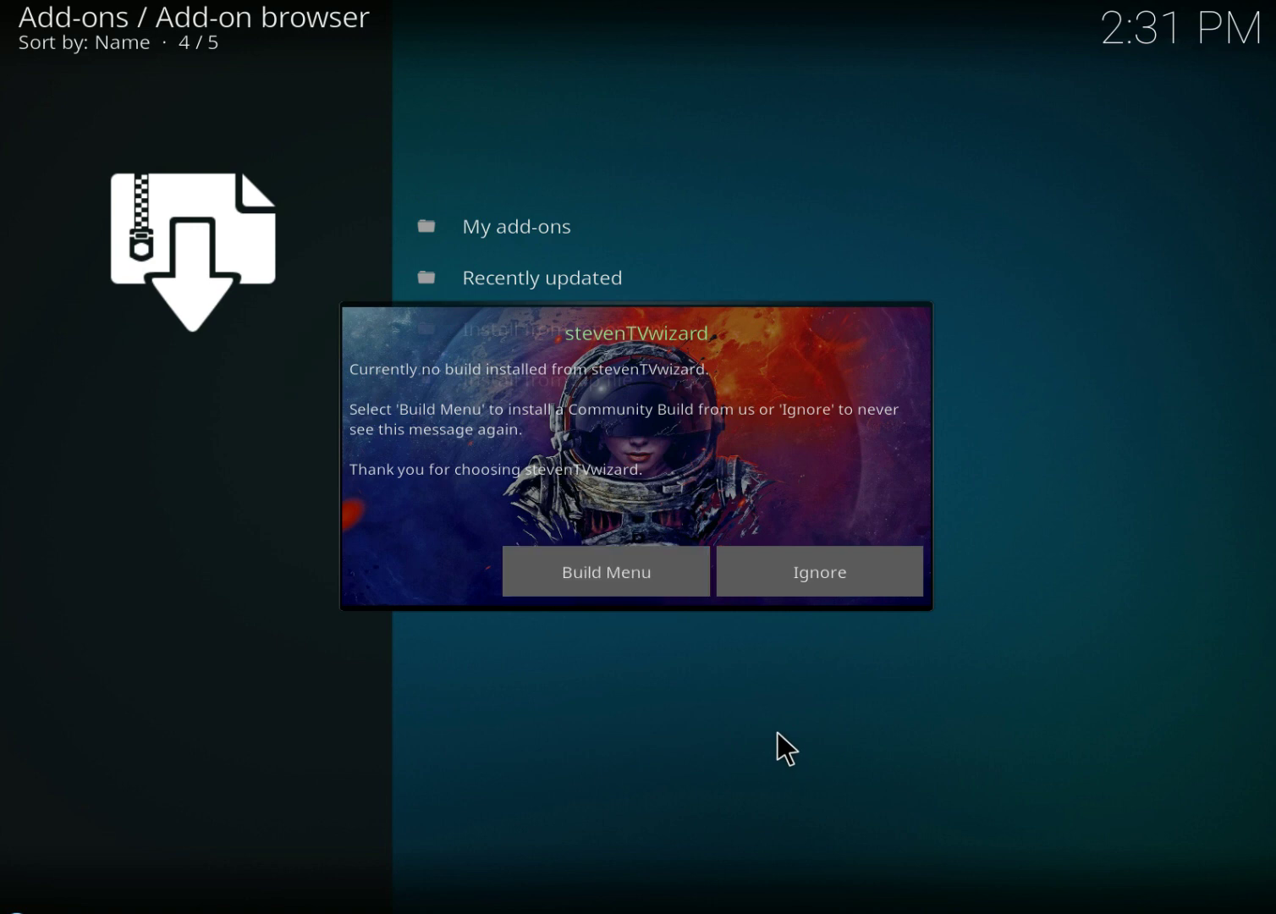
click(613, 571)
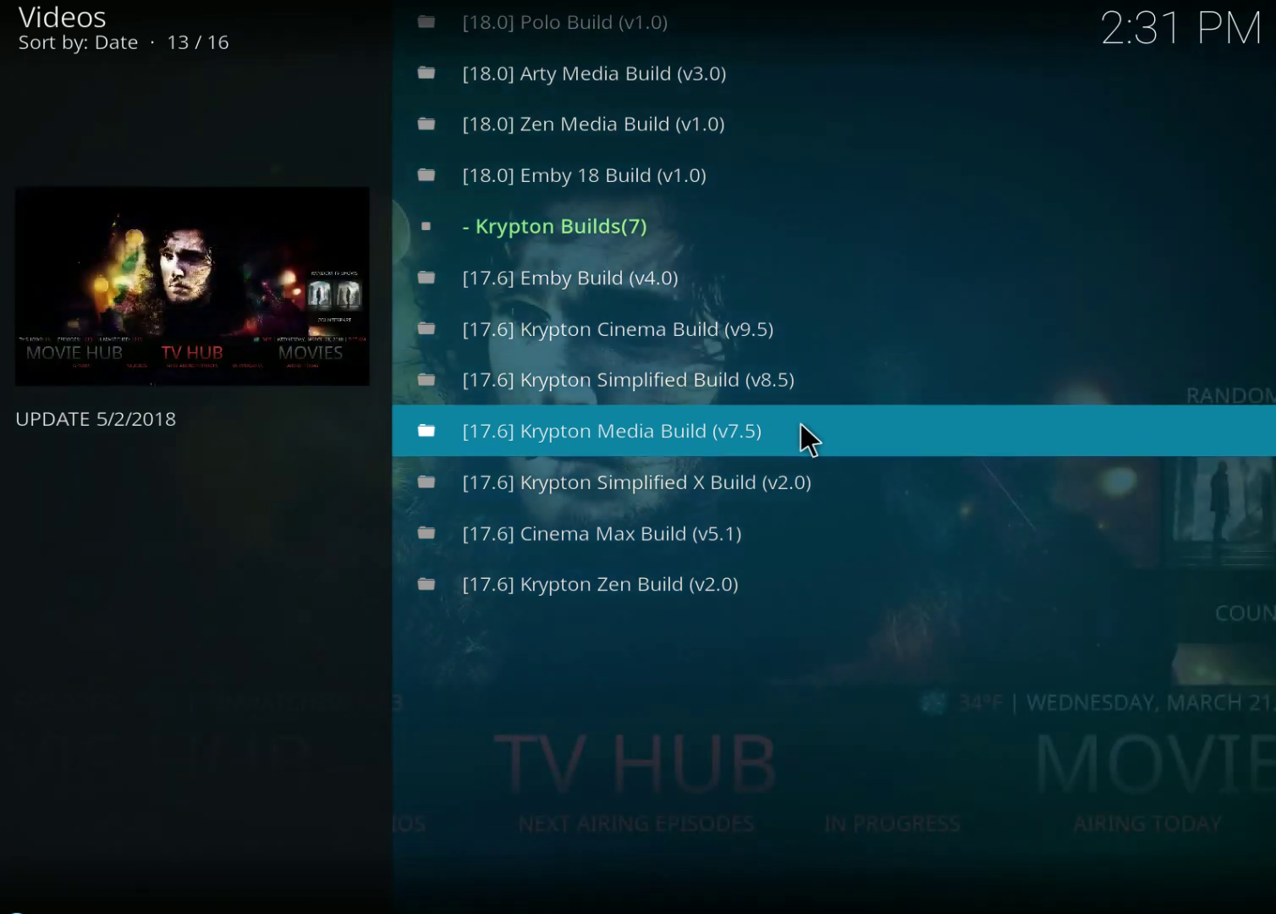
click(699, 430)
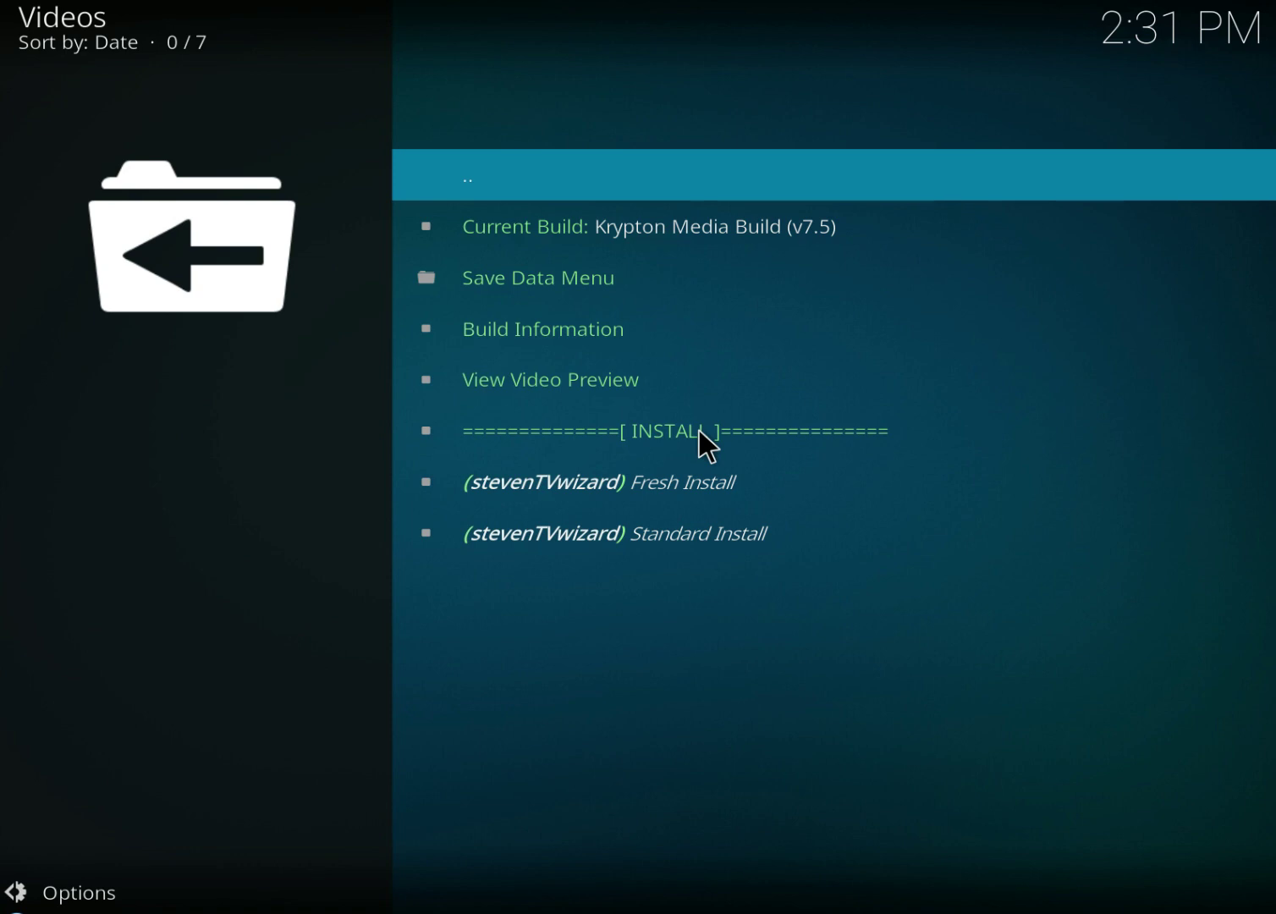
Run a Fresh Install of the Krypton Media Build and agree to restore the Kodi configuration to default settings.
key(Down)
key(Down)
key(Down)
key(Down)
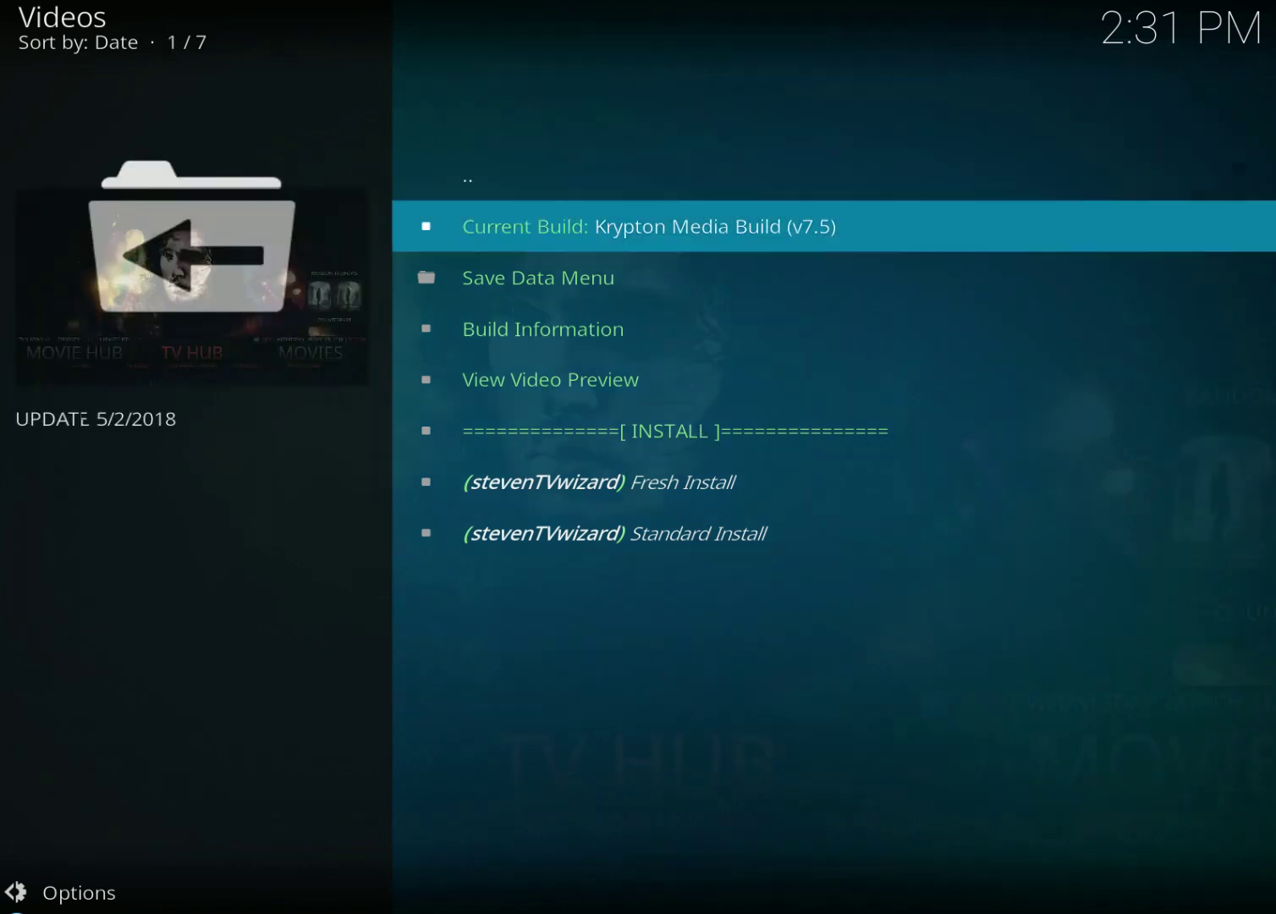
key(Down)
key(Down)
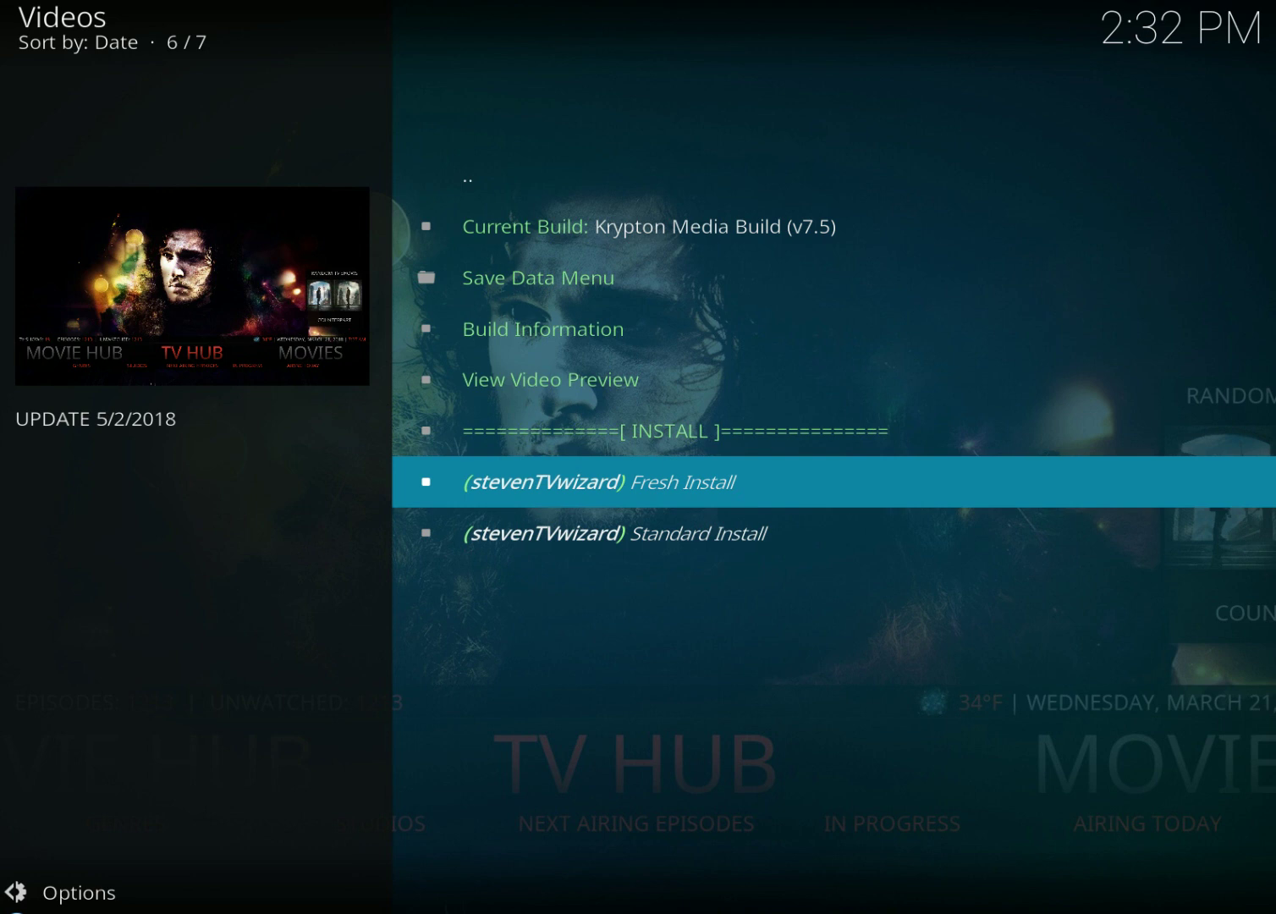
click(699, 478)
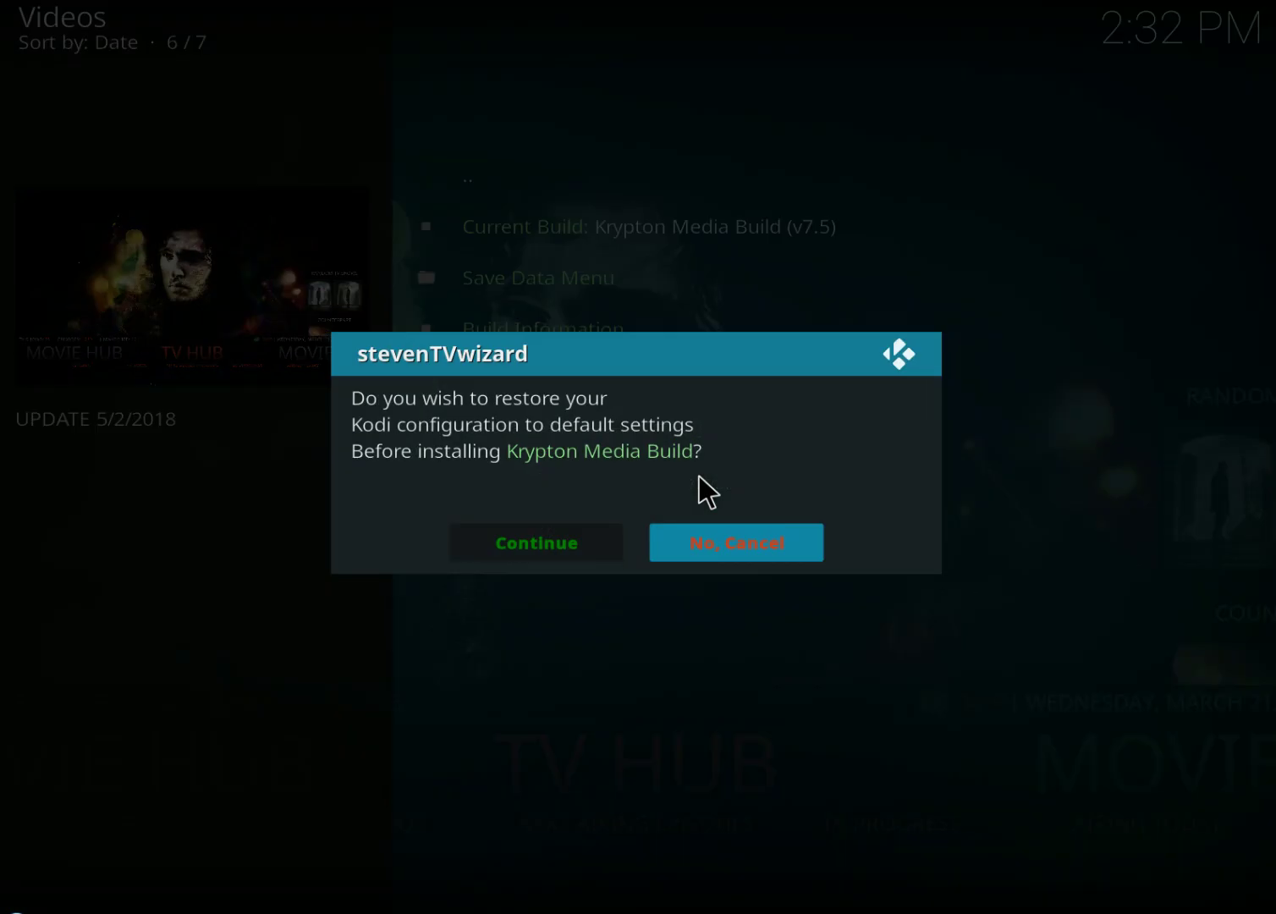
click(528, 543)
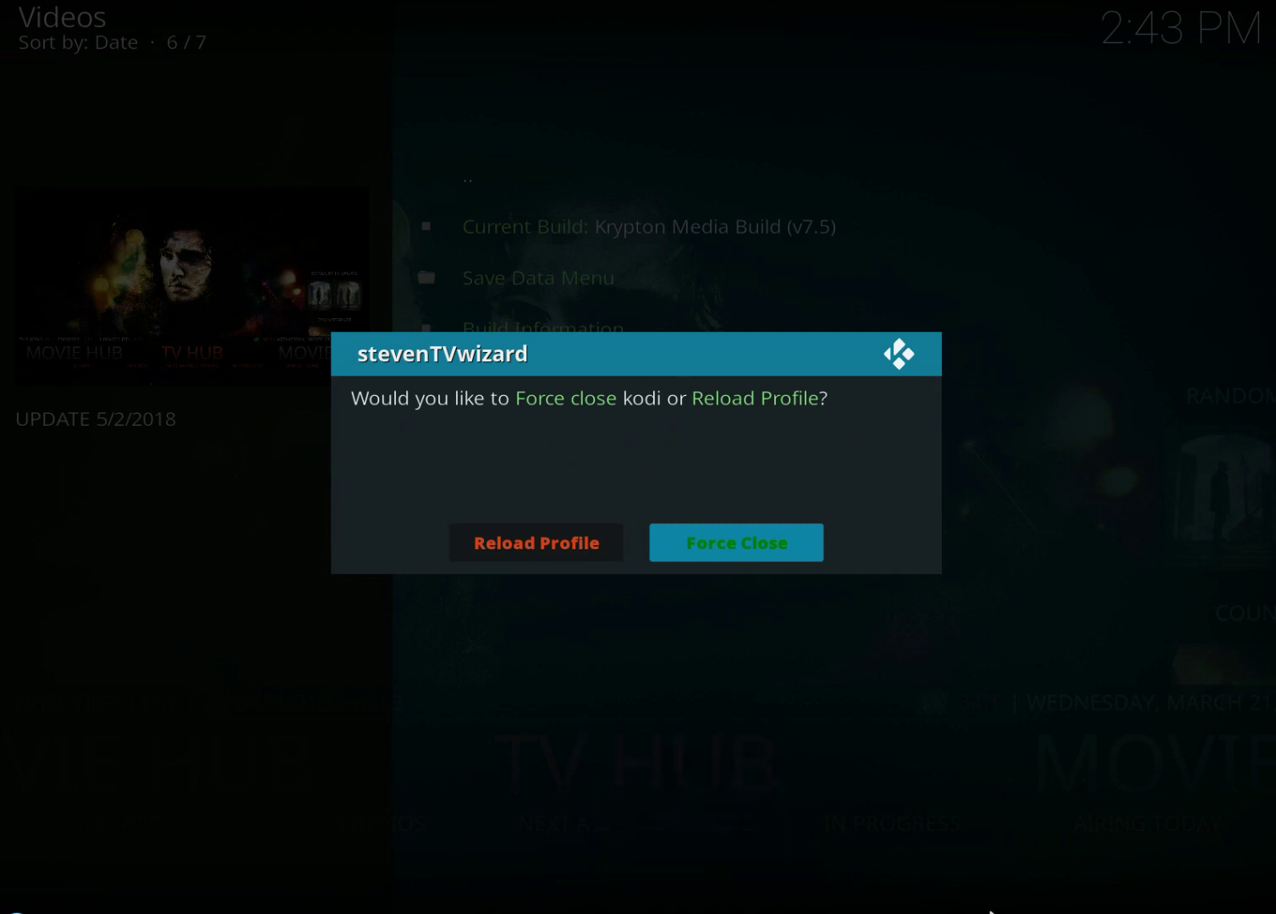
Force close Kodi after the build installation and relaunch it from Windows, minimizing the other open windows.
click(743, 548)
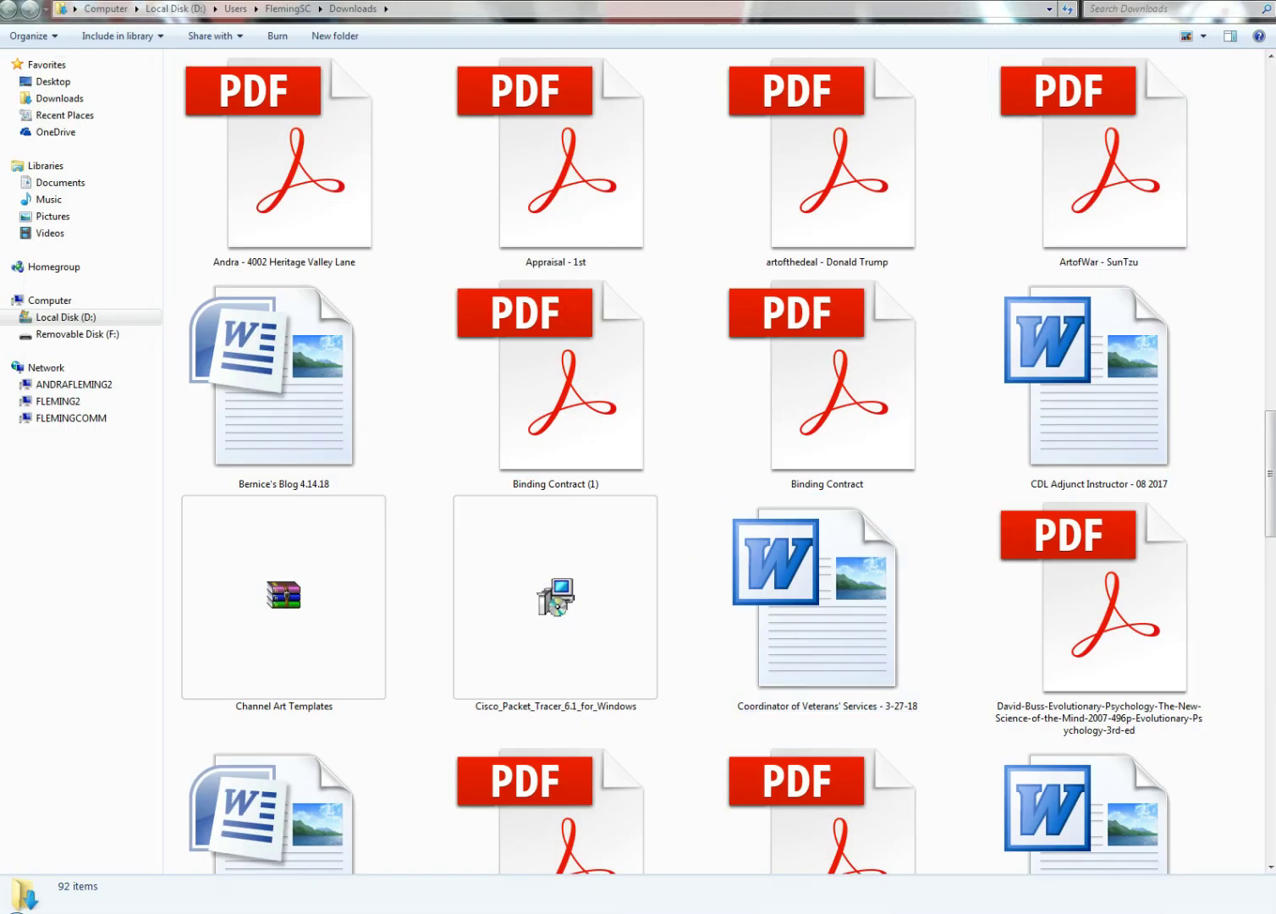
click(1218, 0)
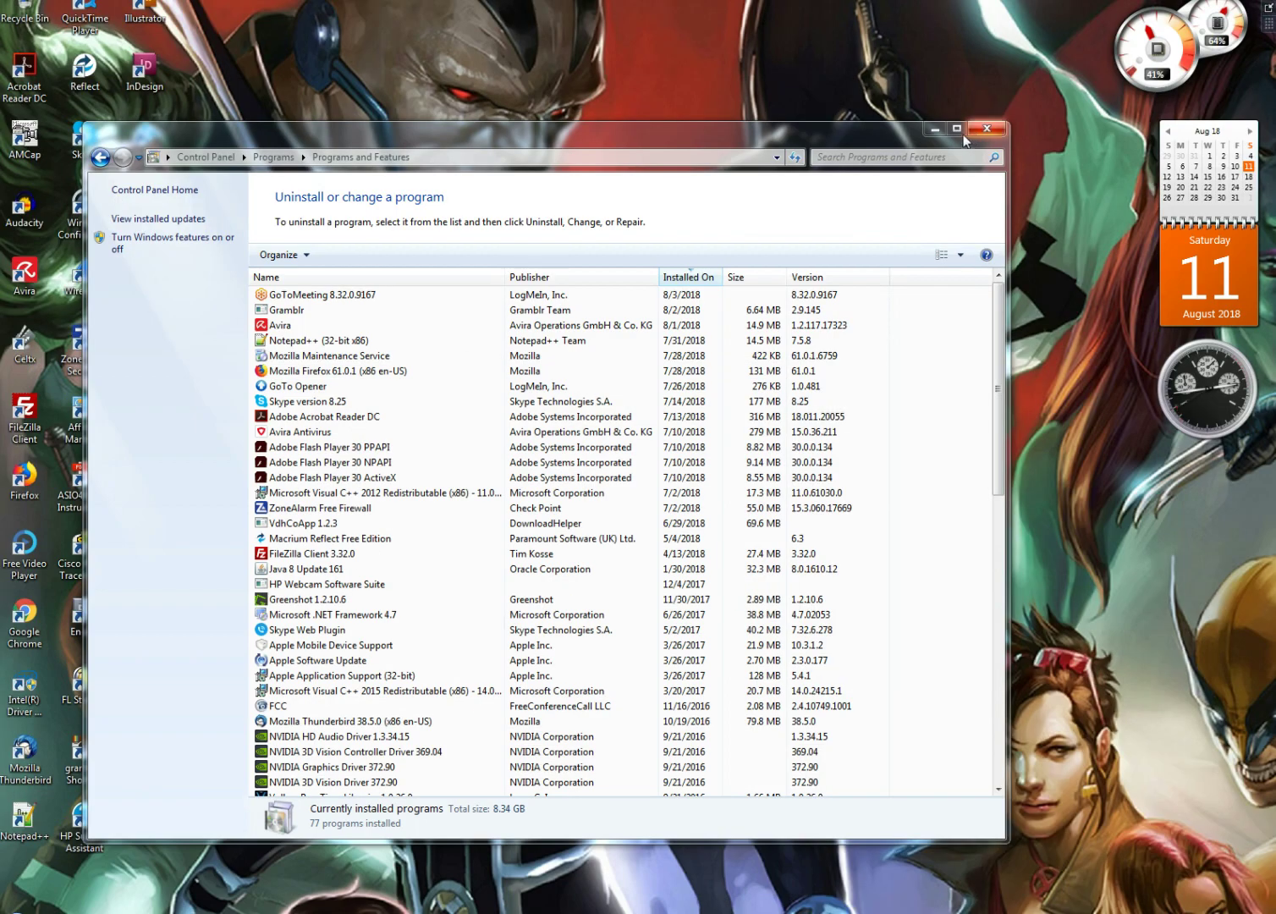
click(938, 131)
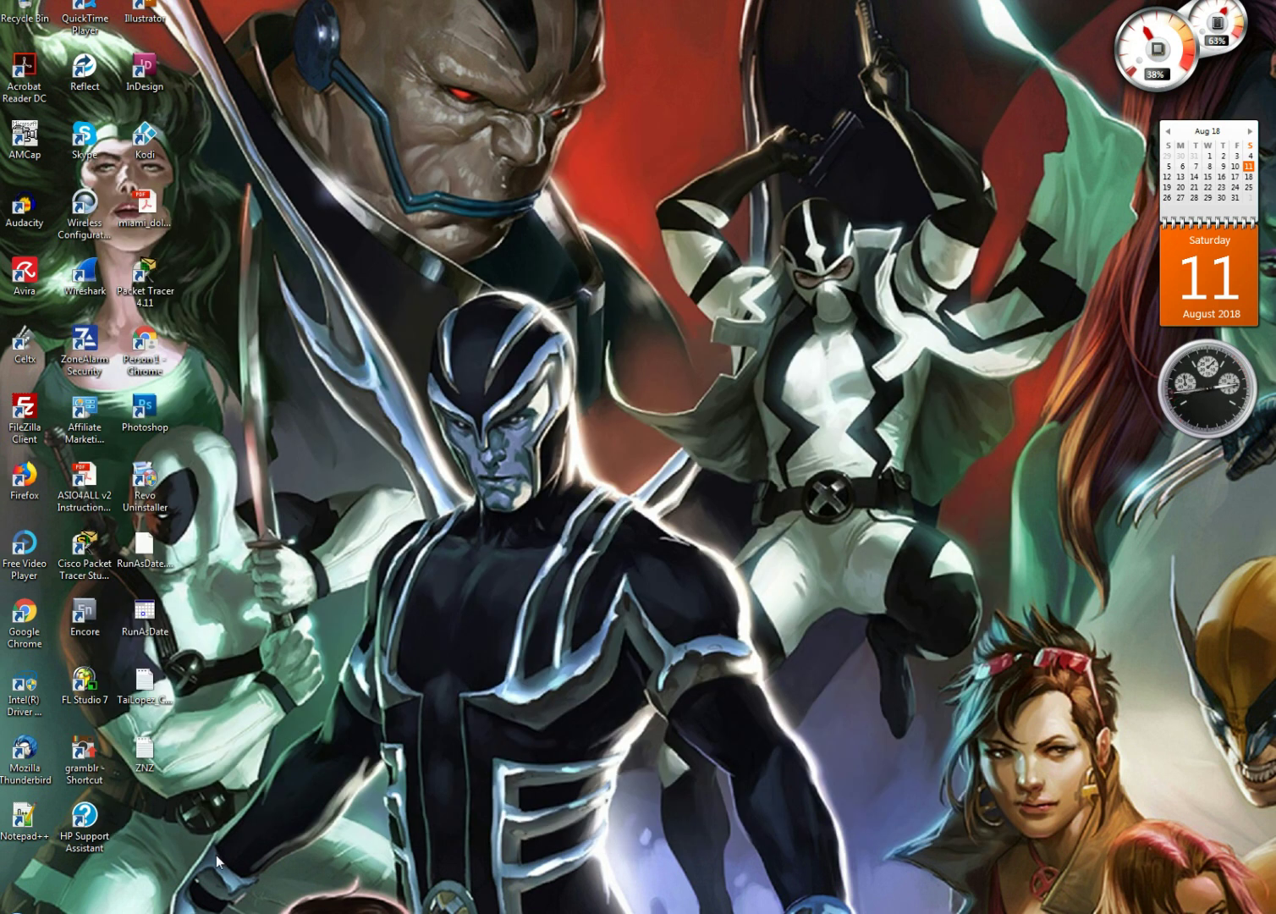
click(26, 903)
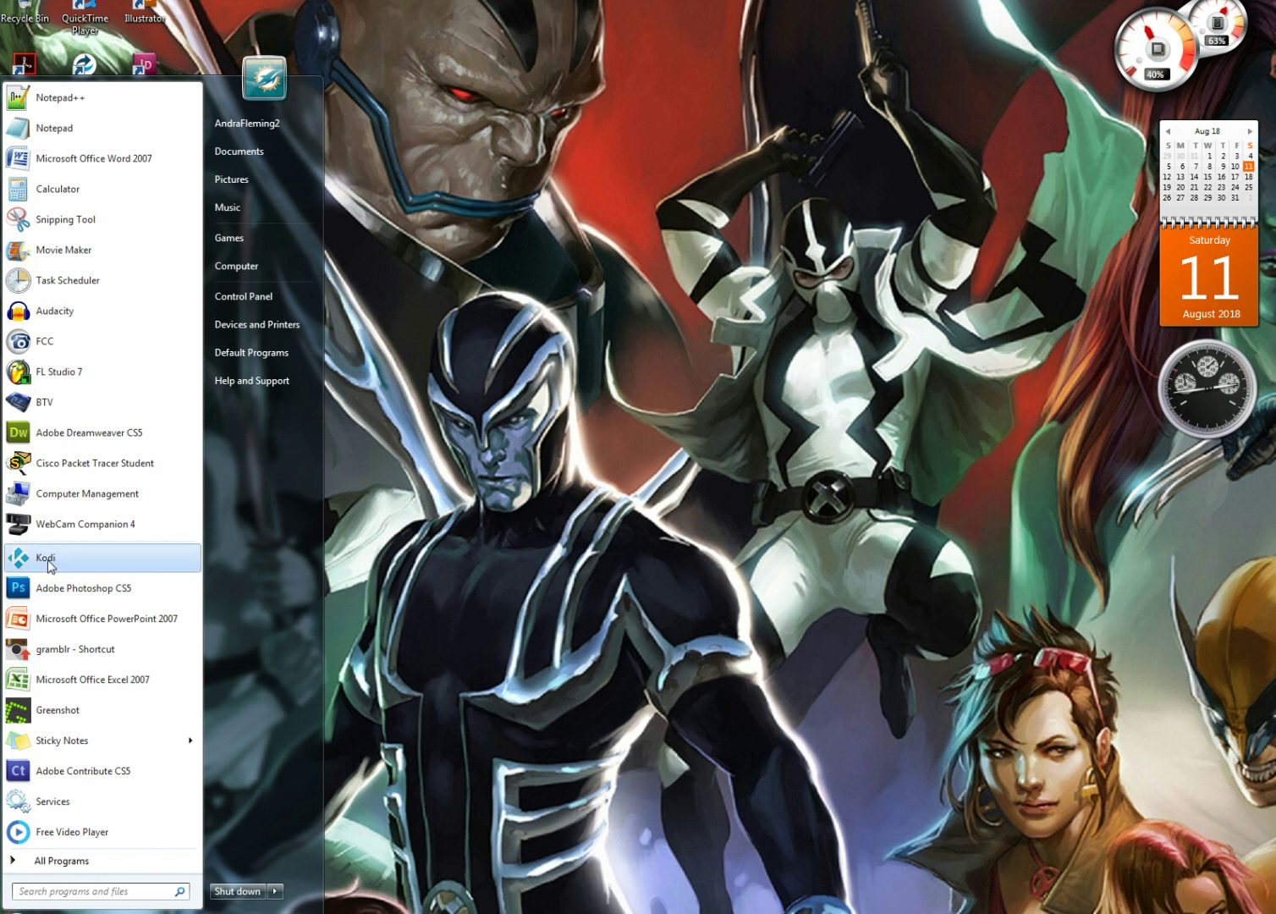
click(47, 560)
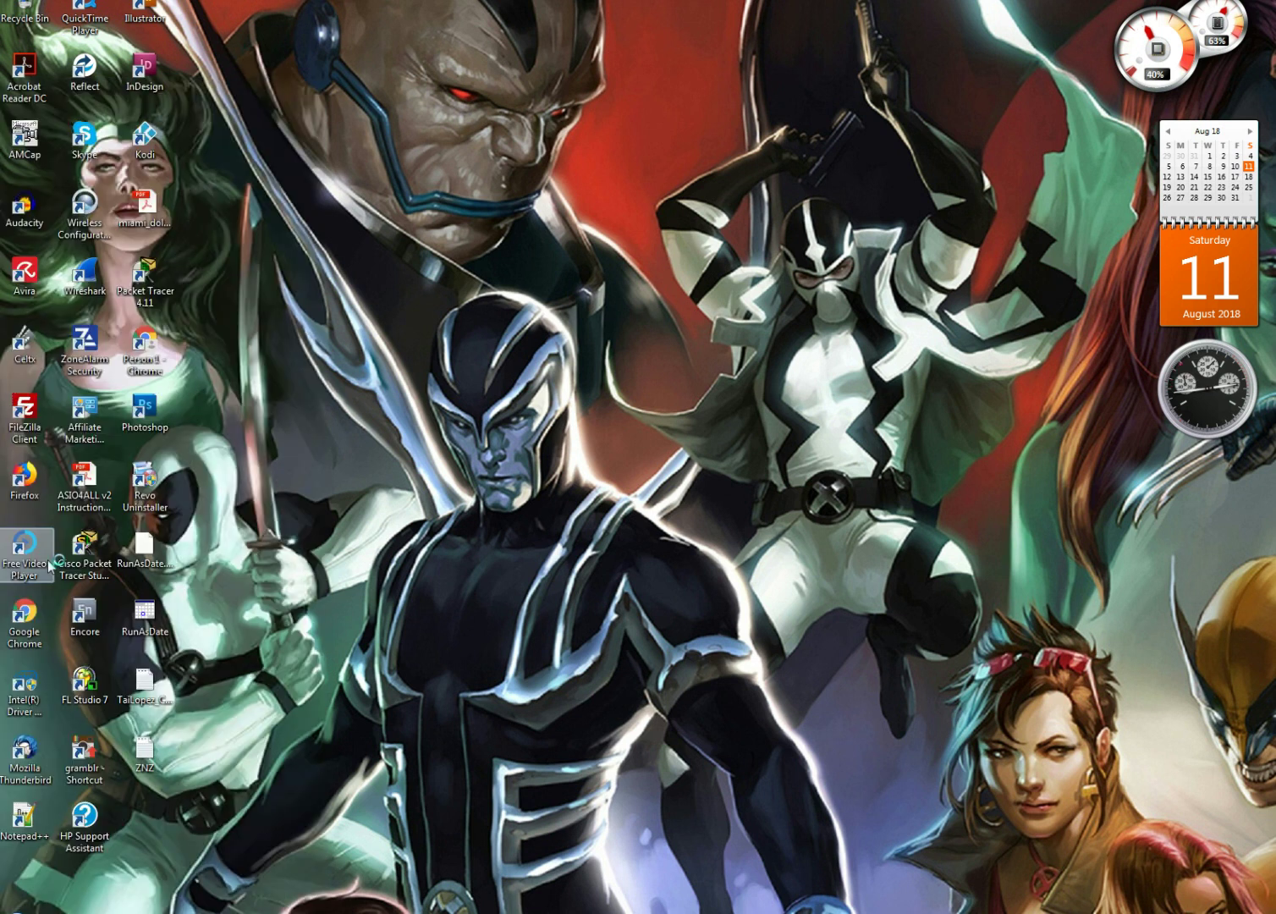